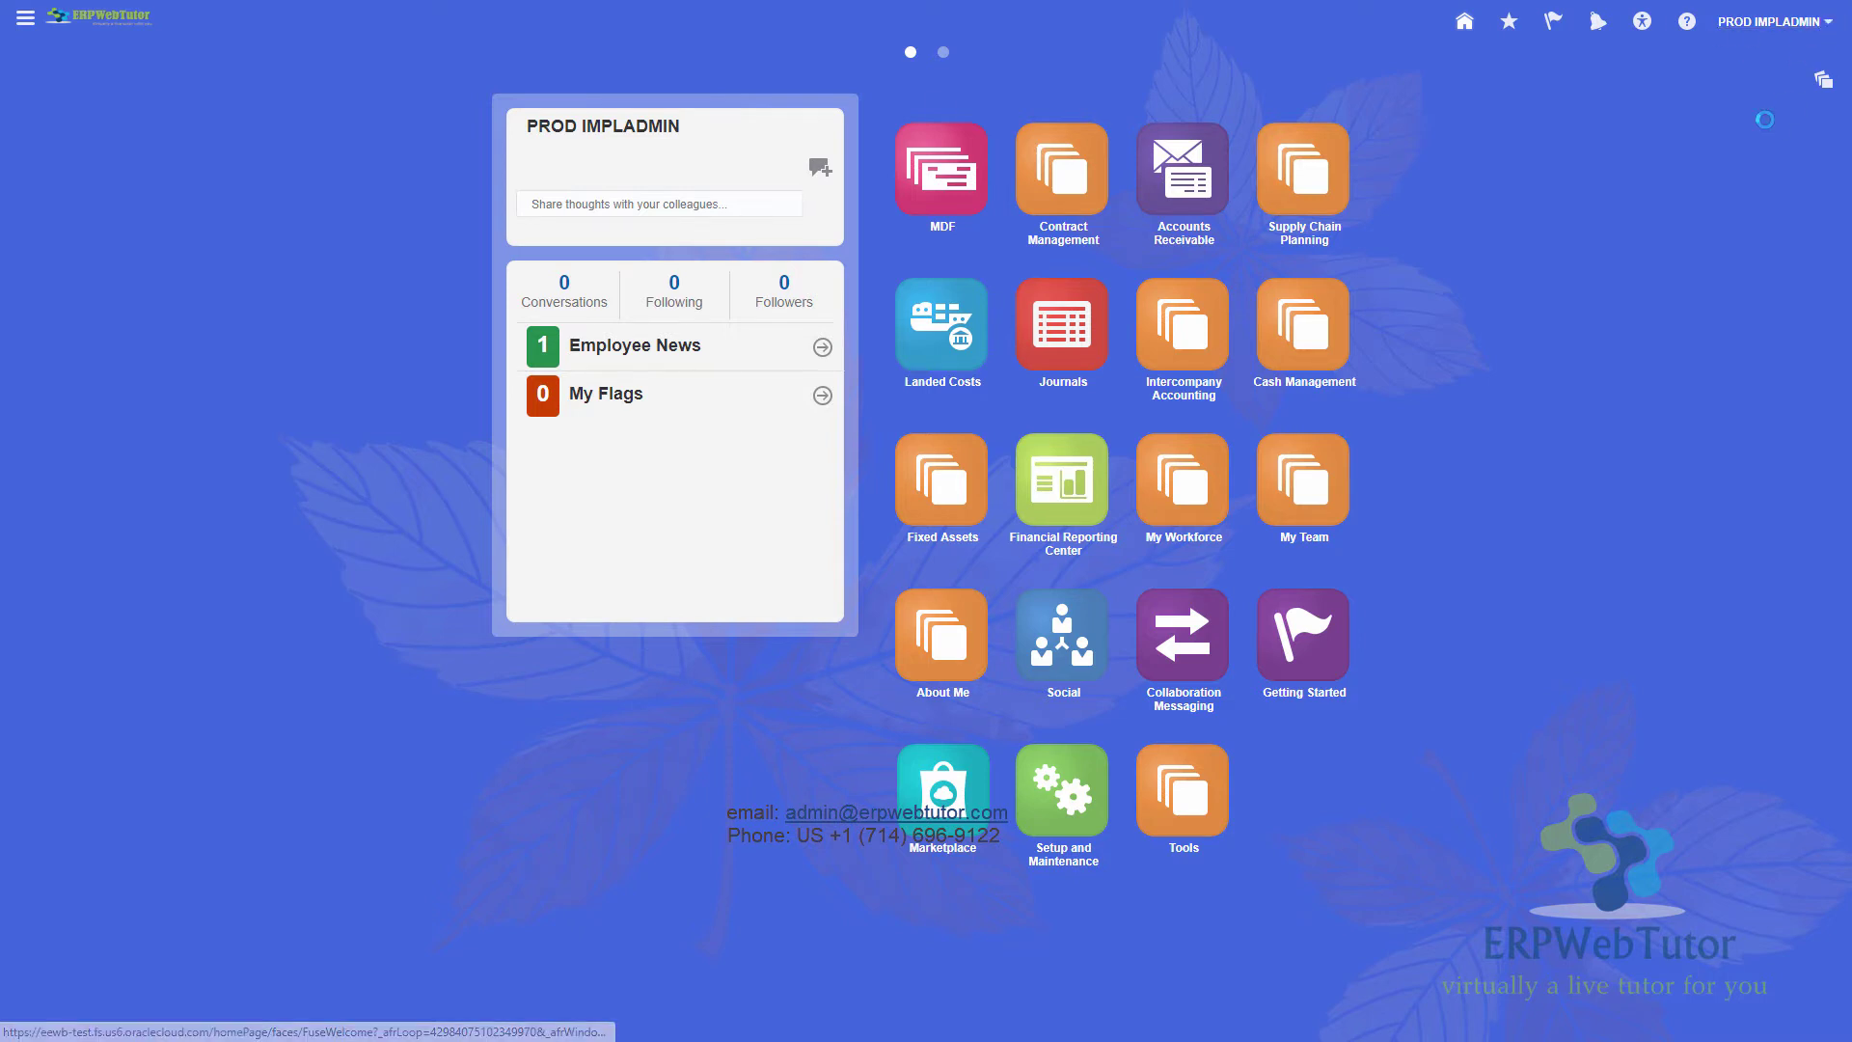
# - Make the ApplCoreLongSB_Change_appearance sandbox active via Manage Sandboxes
pyautogui.click(1770, 22)
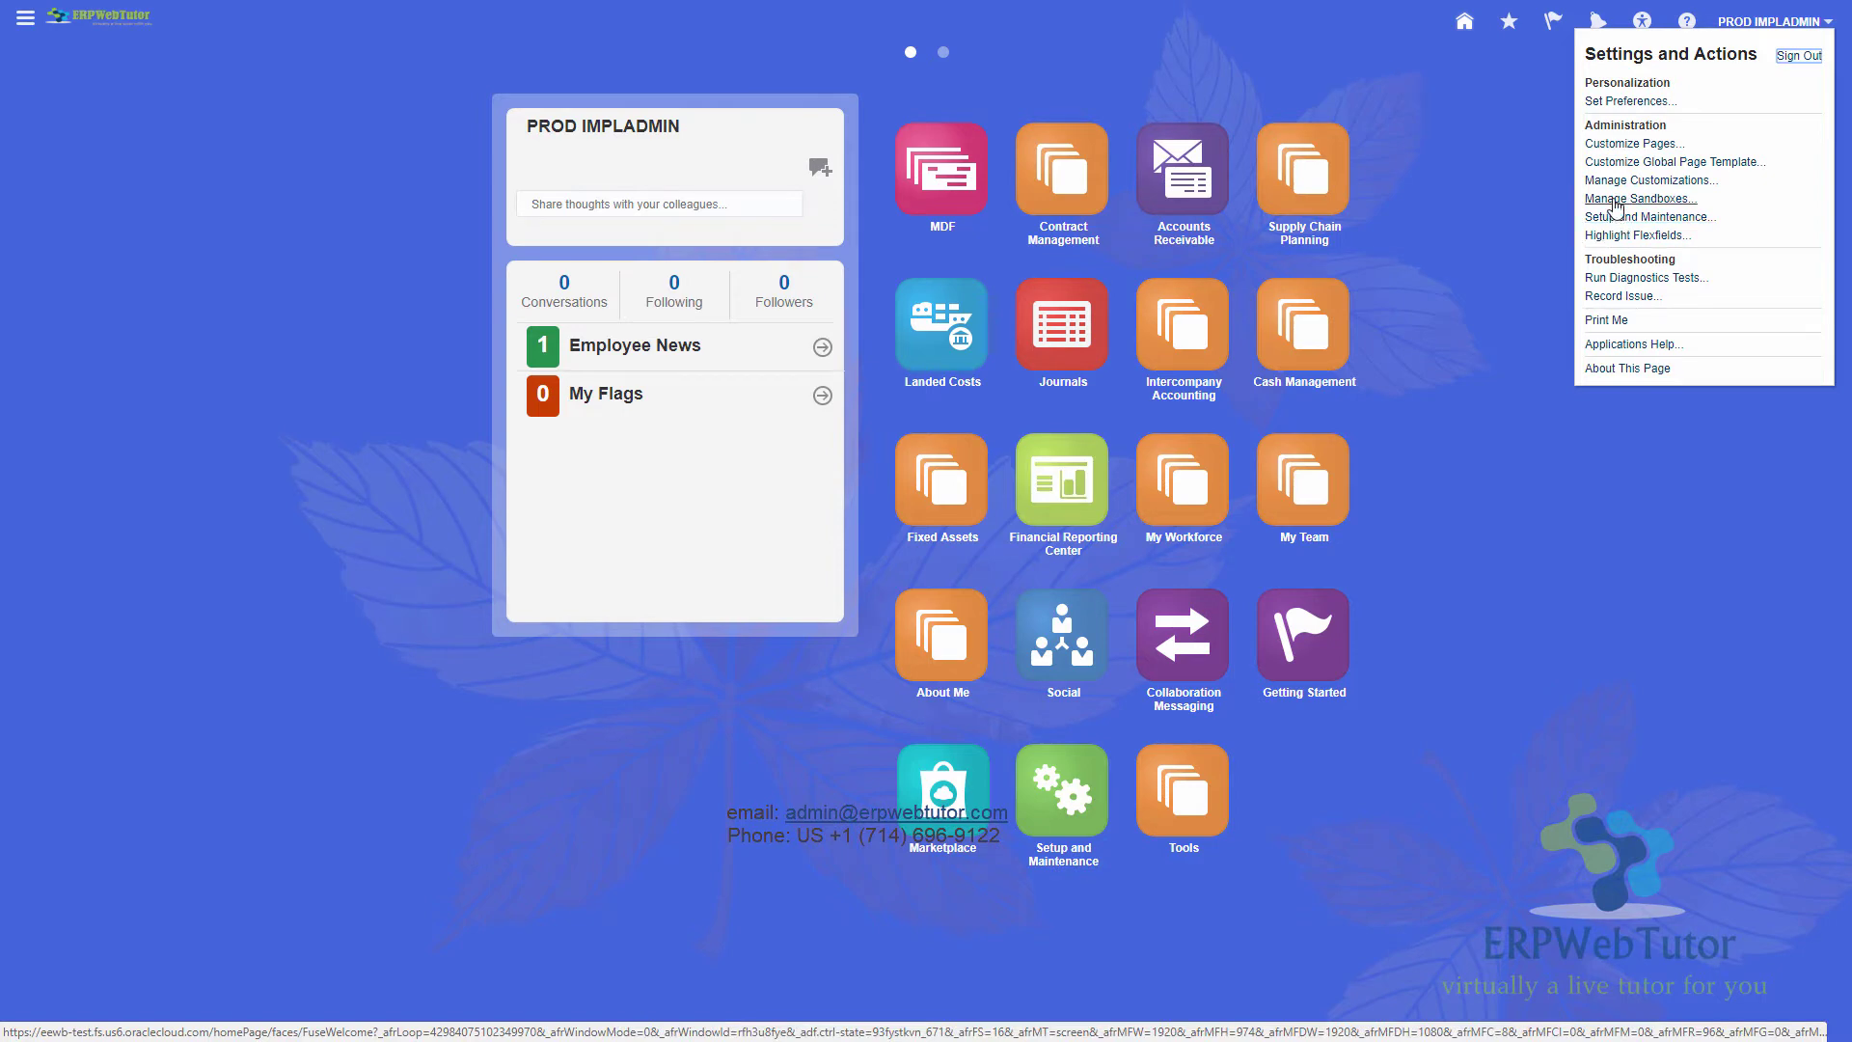
pyautogui.click(1606, 218)
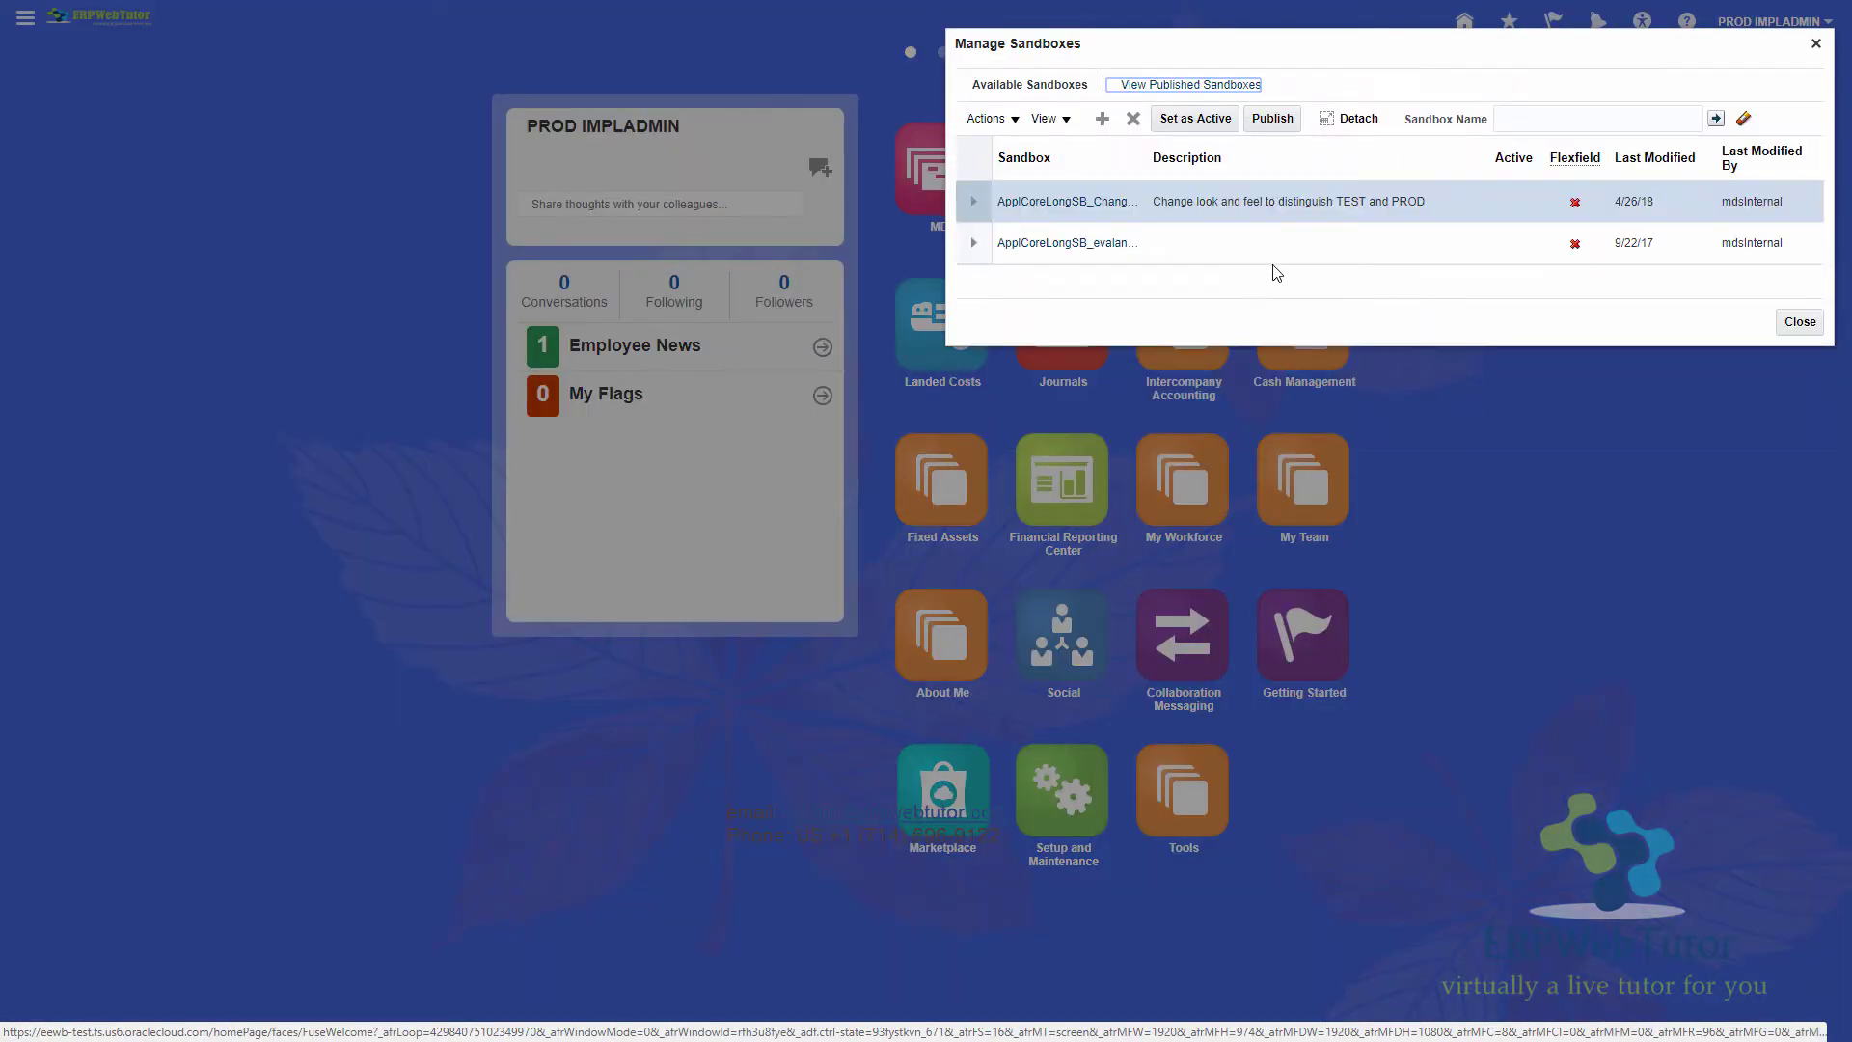
pyautogui.click(1195, 203)
pyautogui.click(1279, 203)
pyautogui.click(1198, 118)
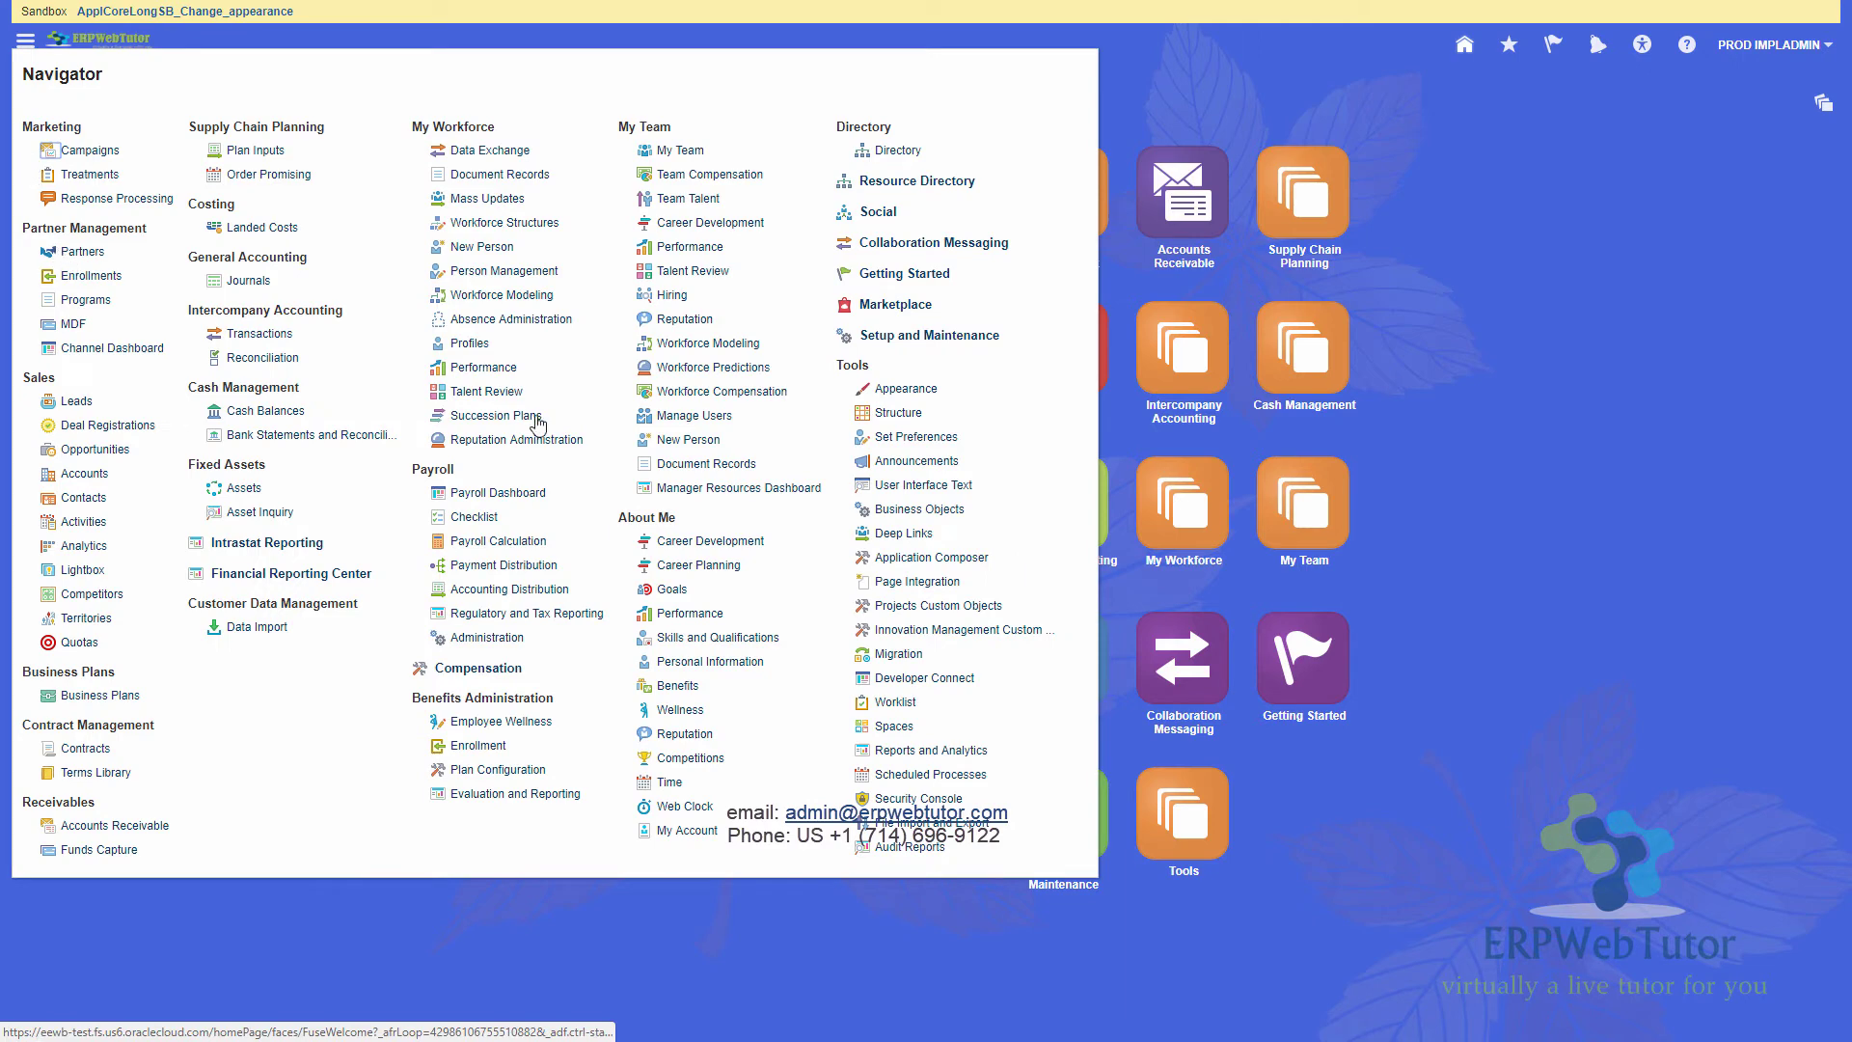
# - Open Tools > Appearance to show the ERPWebTutor2 theme settings
pyautogui.click(907, 390)
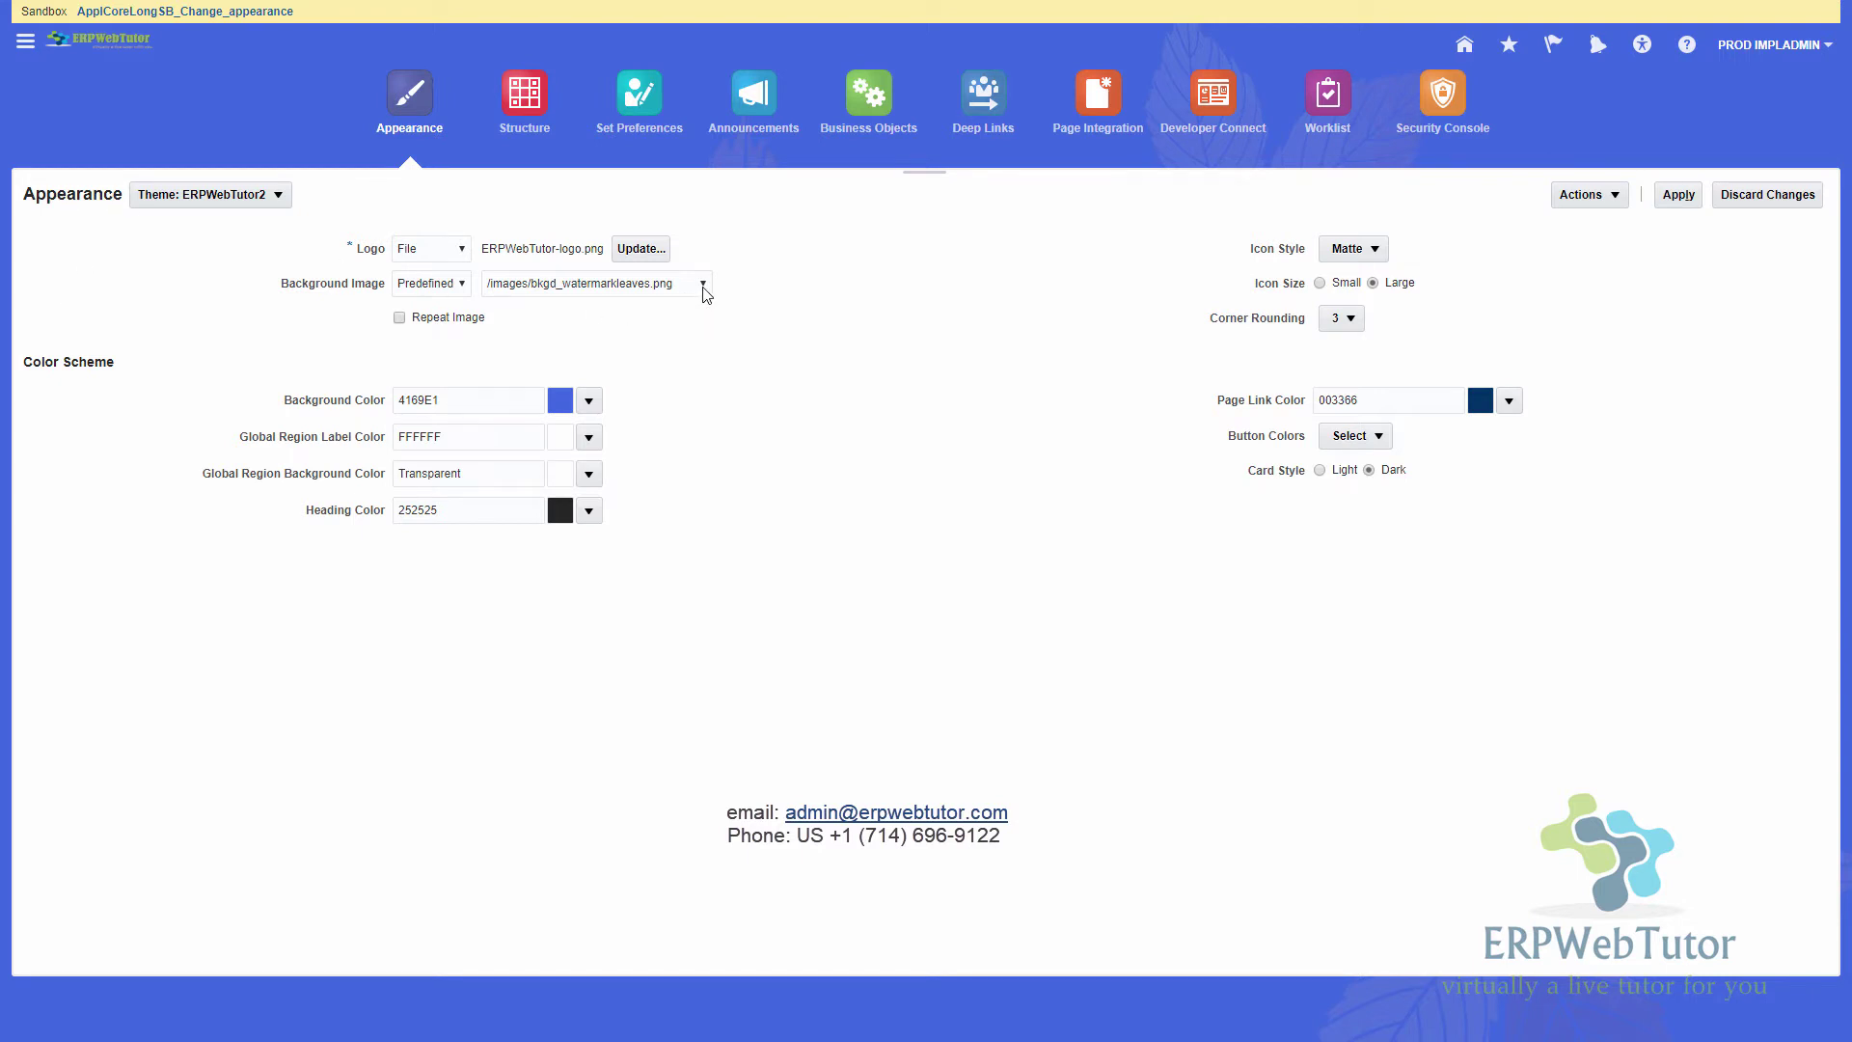
# - Keep the leaves watermark, set the background colour to green 3CB371, and apply the theme
pyautogui.click(702, 283)
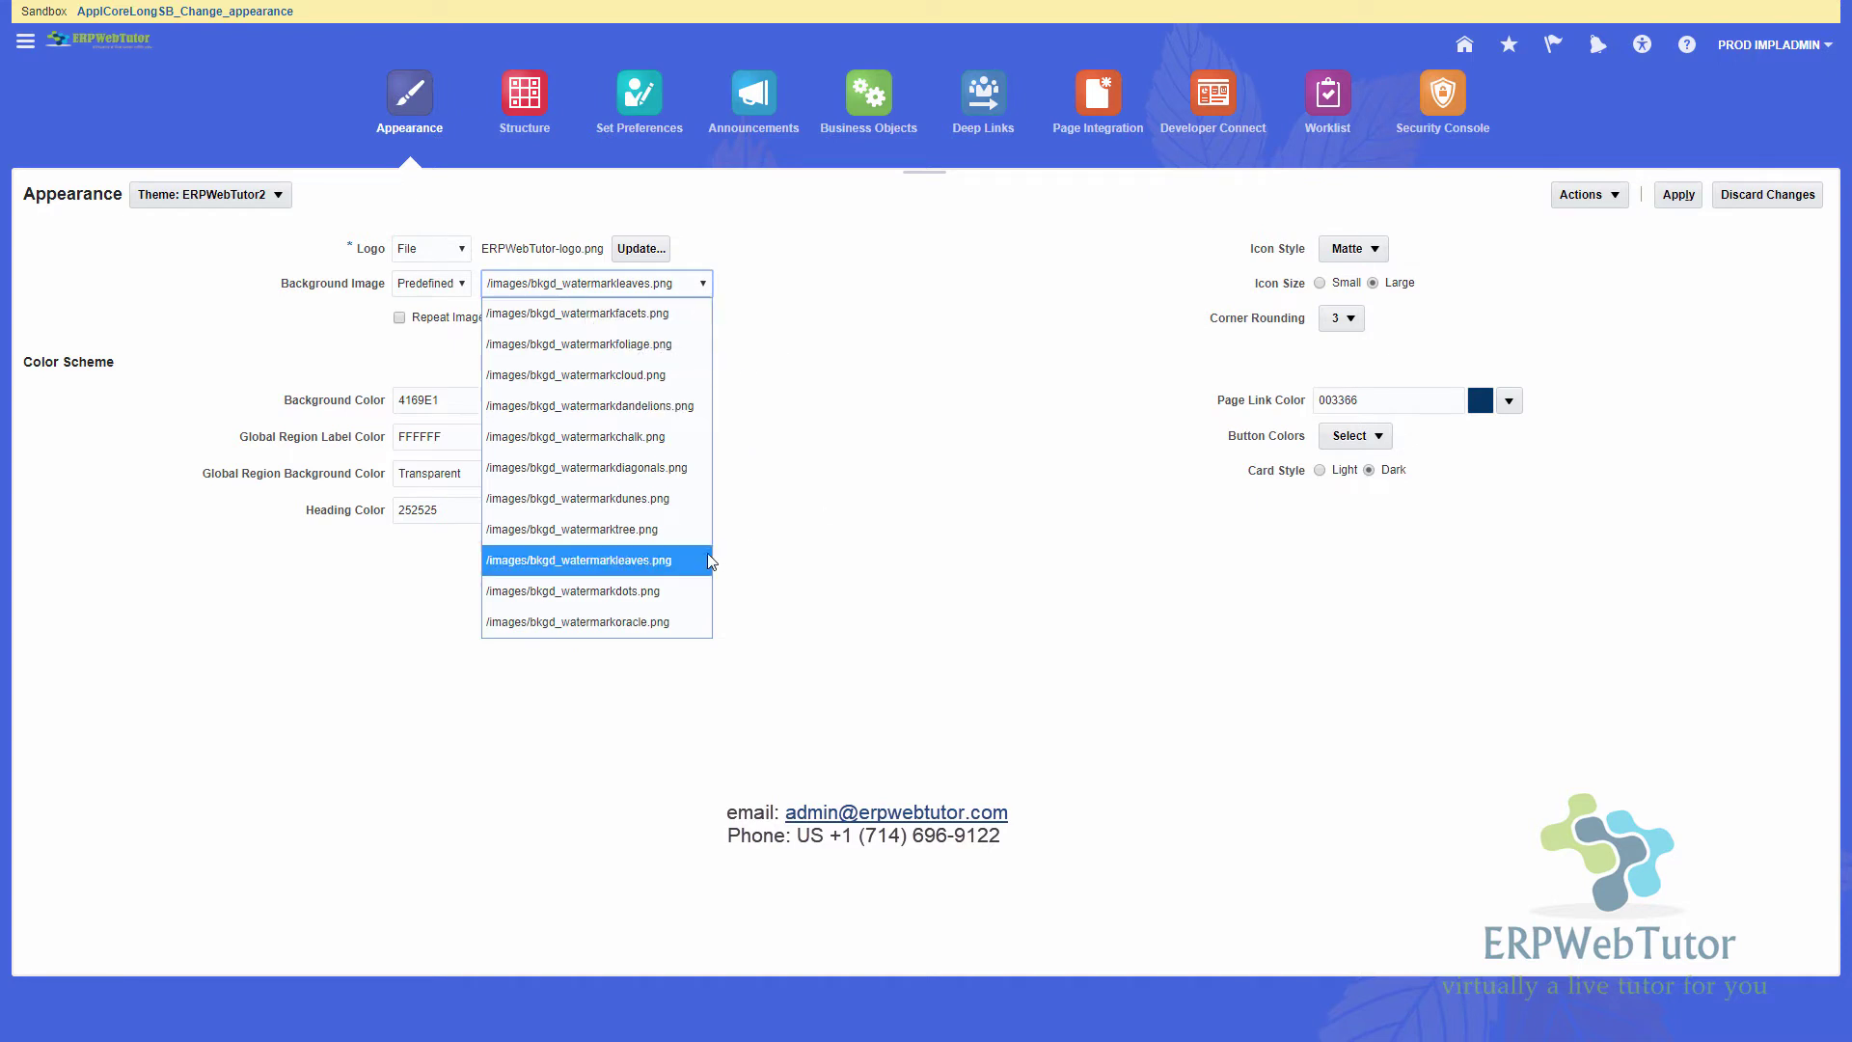
pyautogui.click(640, 567)
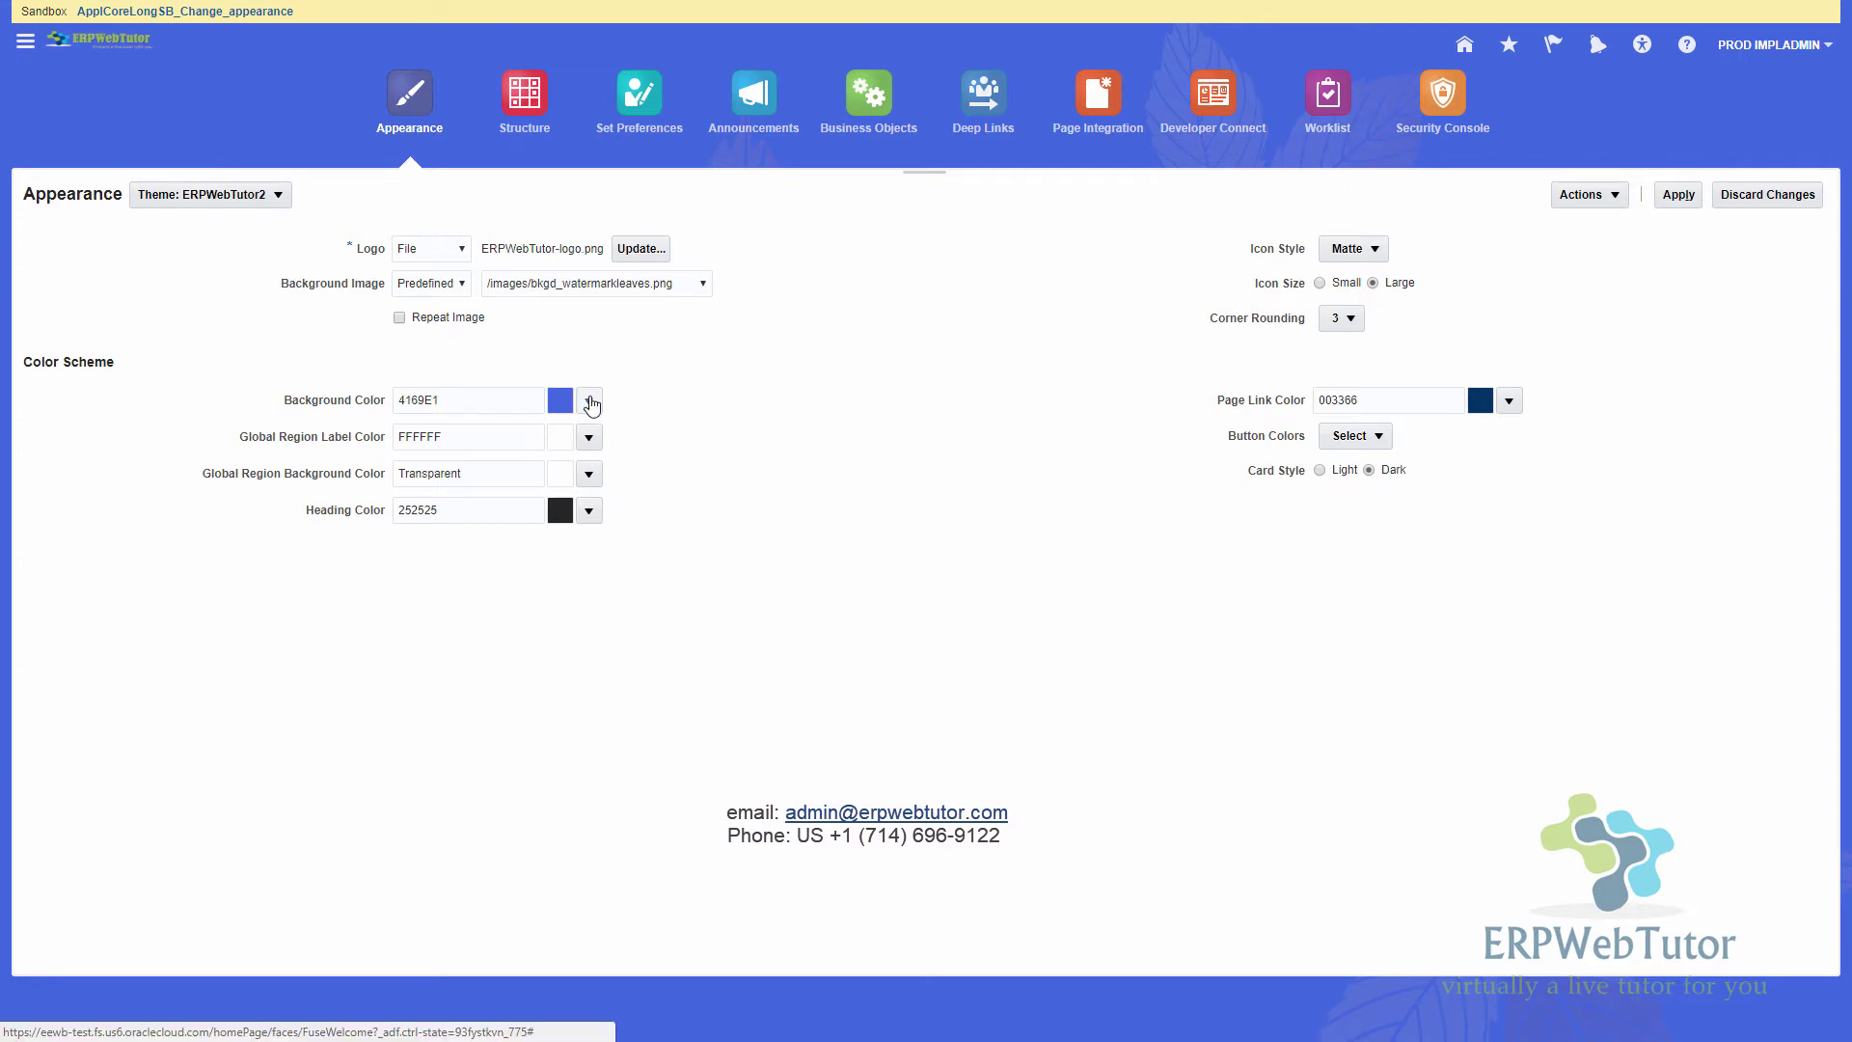
pyautogui.click(589, 401)
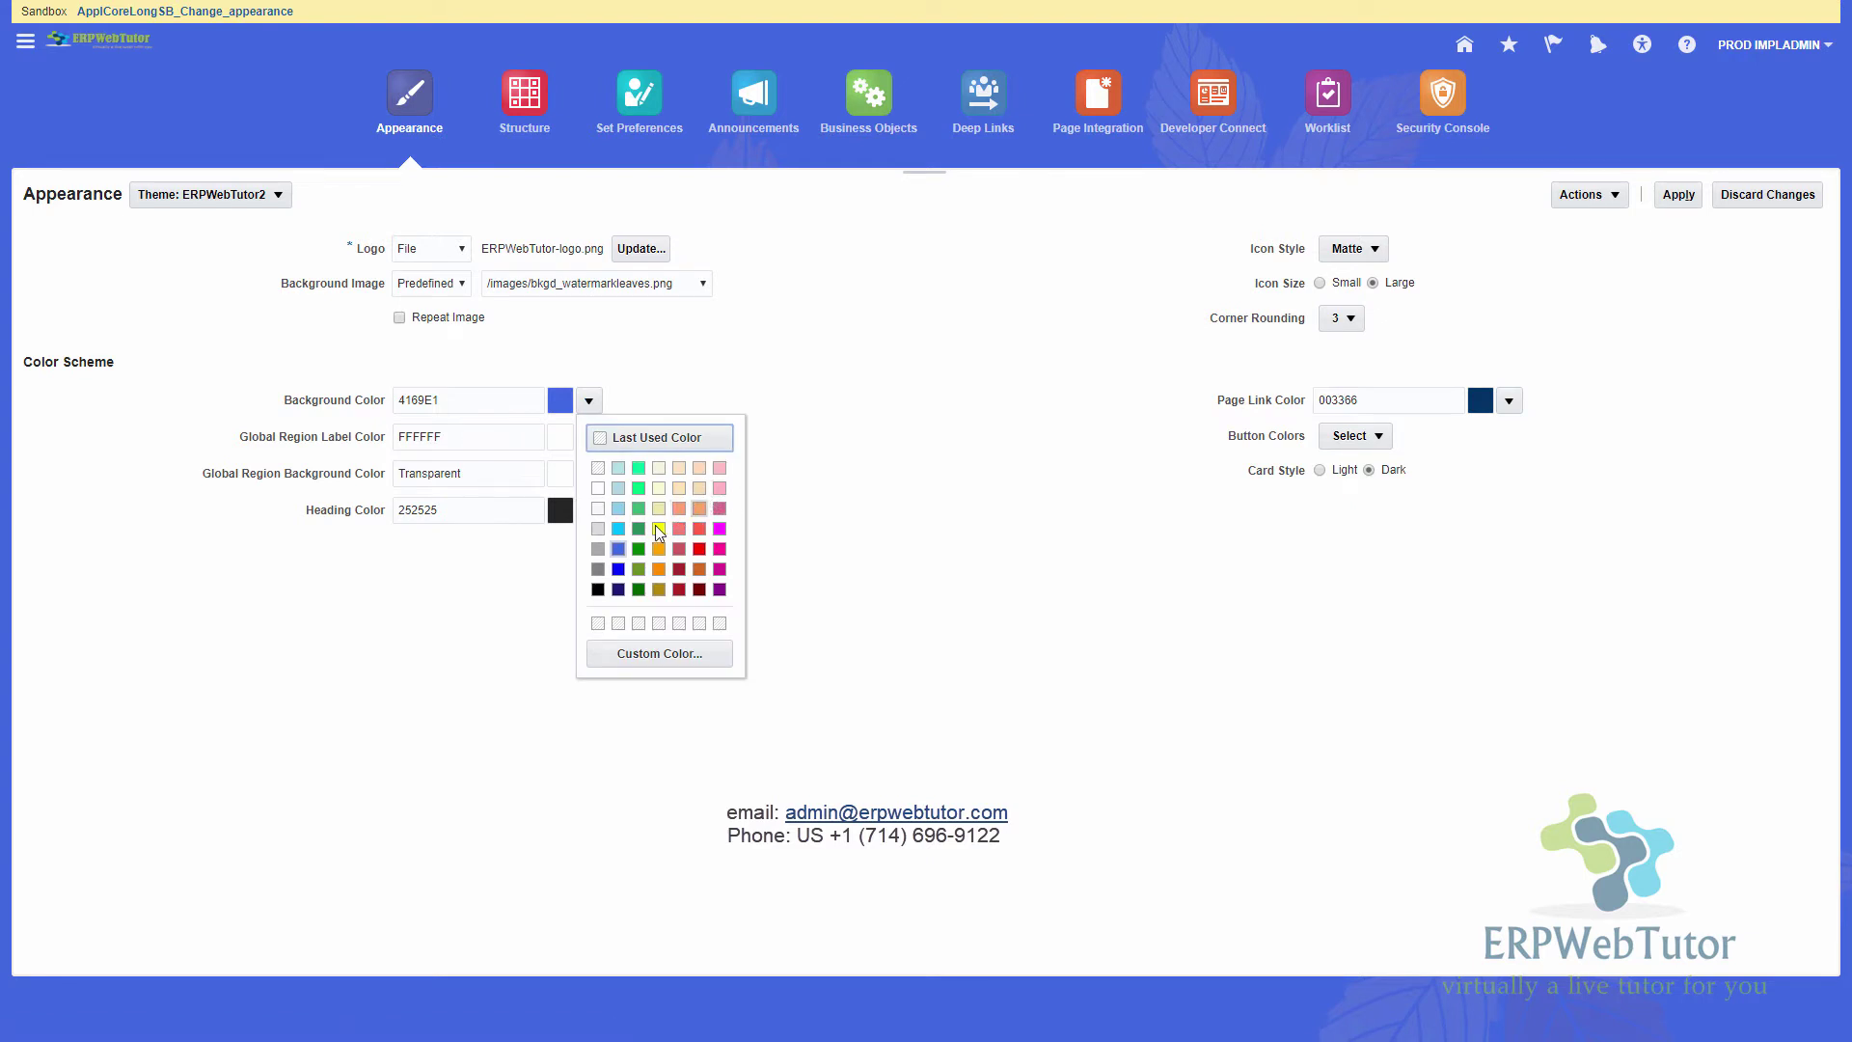
pyautogui.click(771, 591)
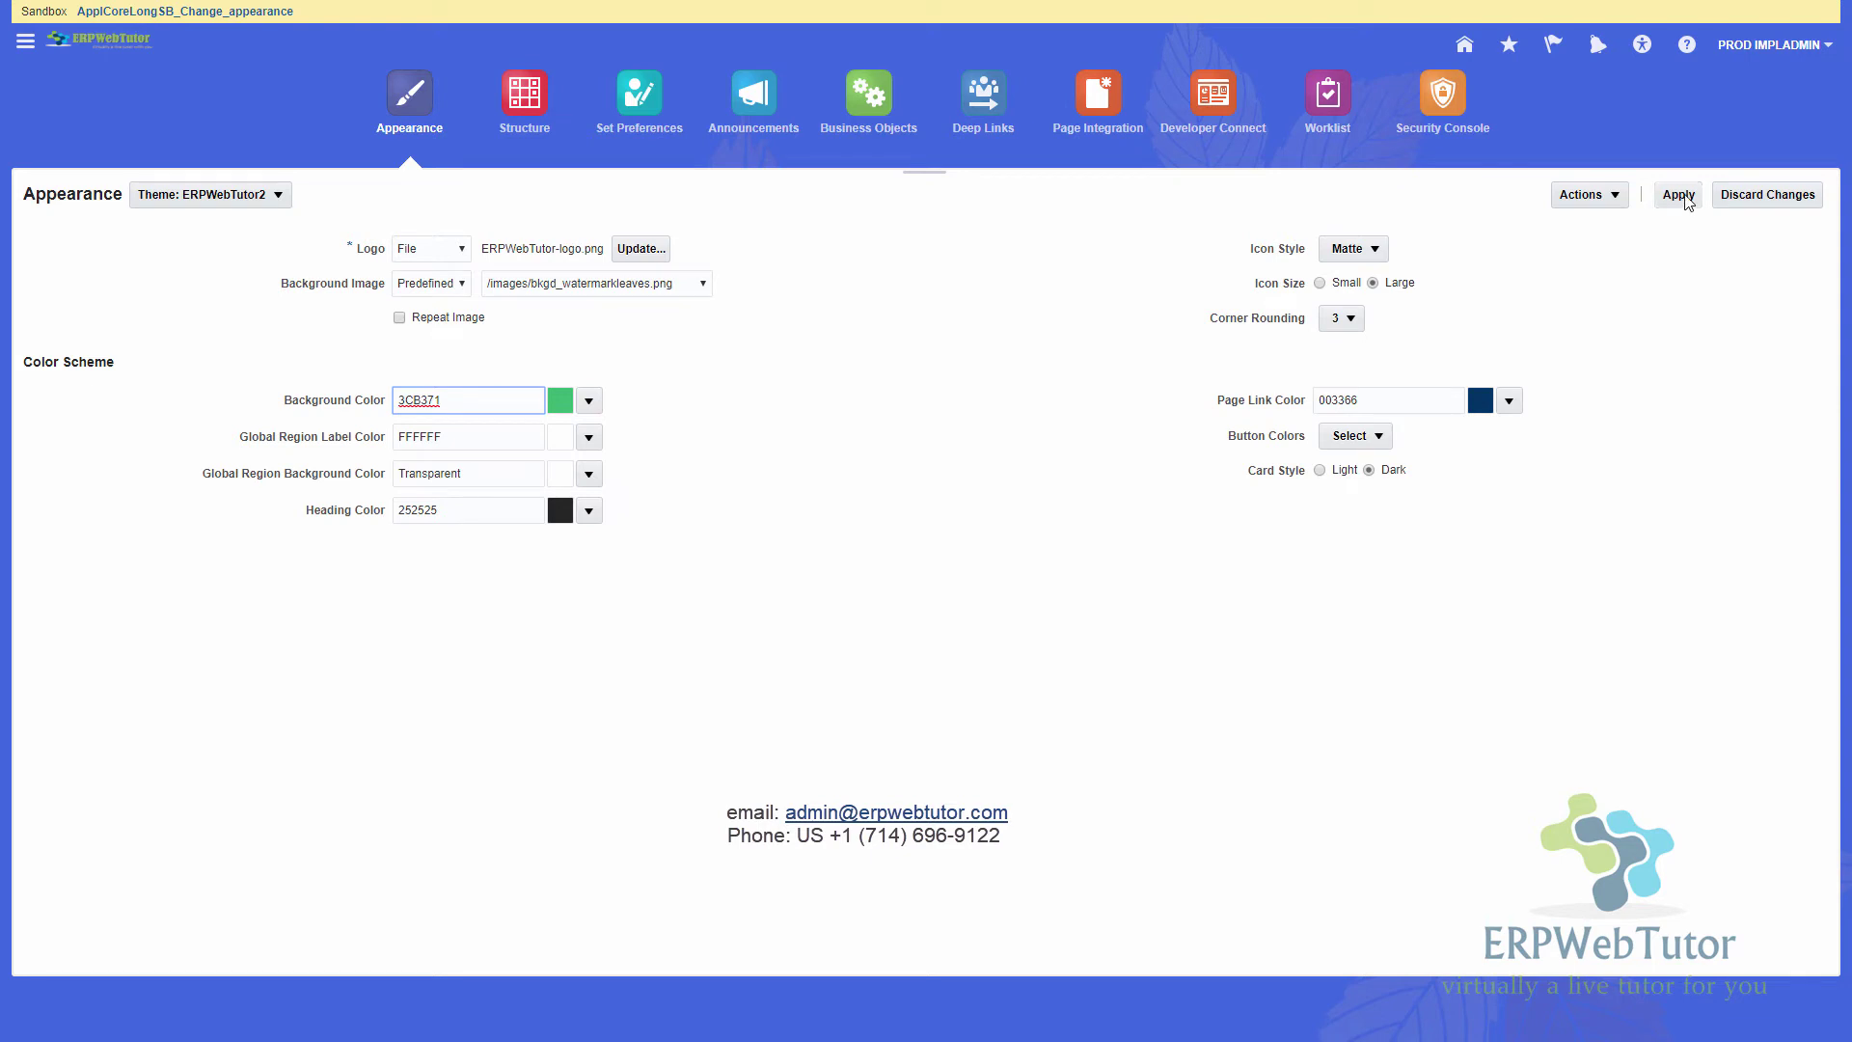
pyautogui.click(1683, 198)
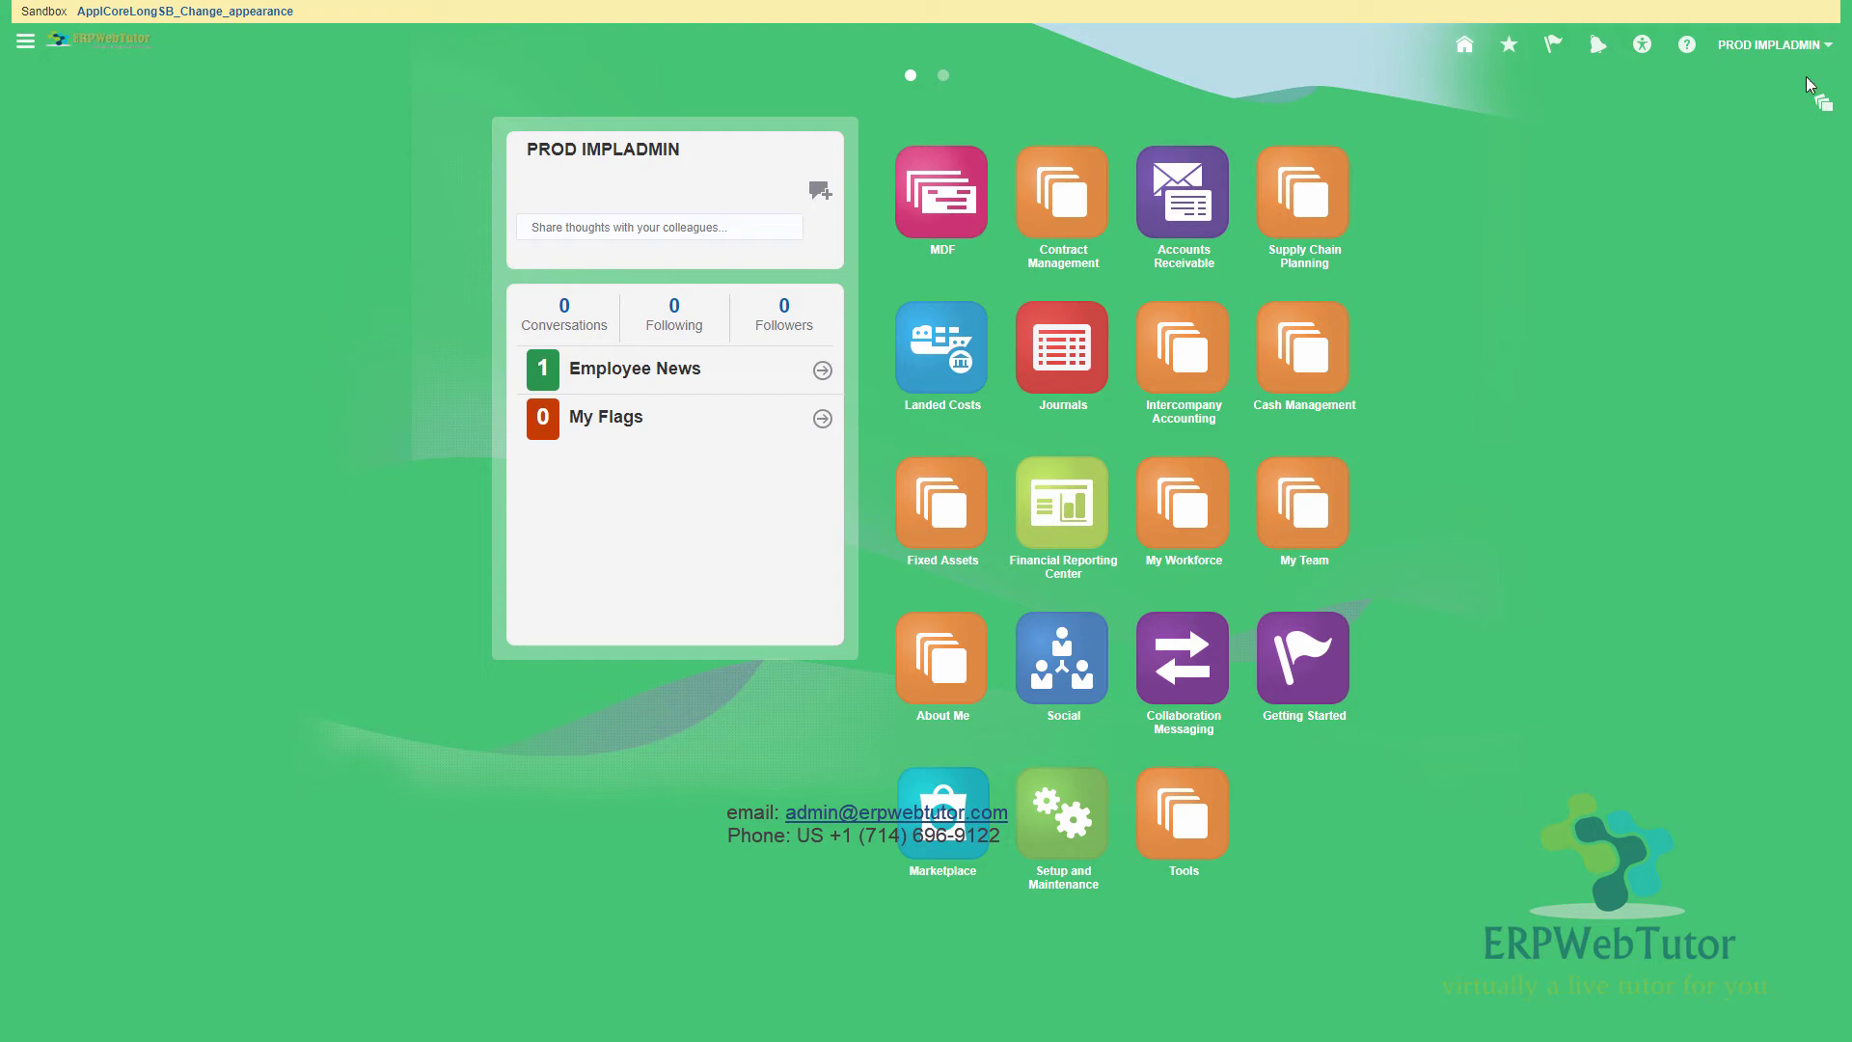
# - Customize the global page template at Site level, targeting the global header bar
pyautogui.click(1827, 55)
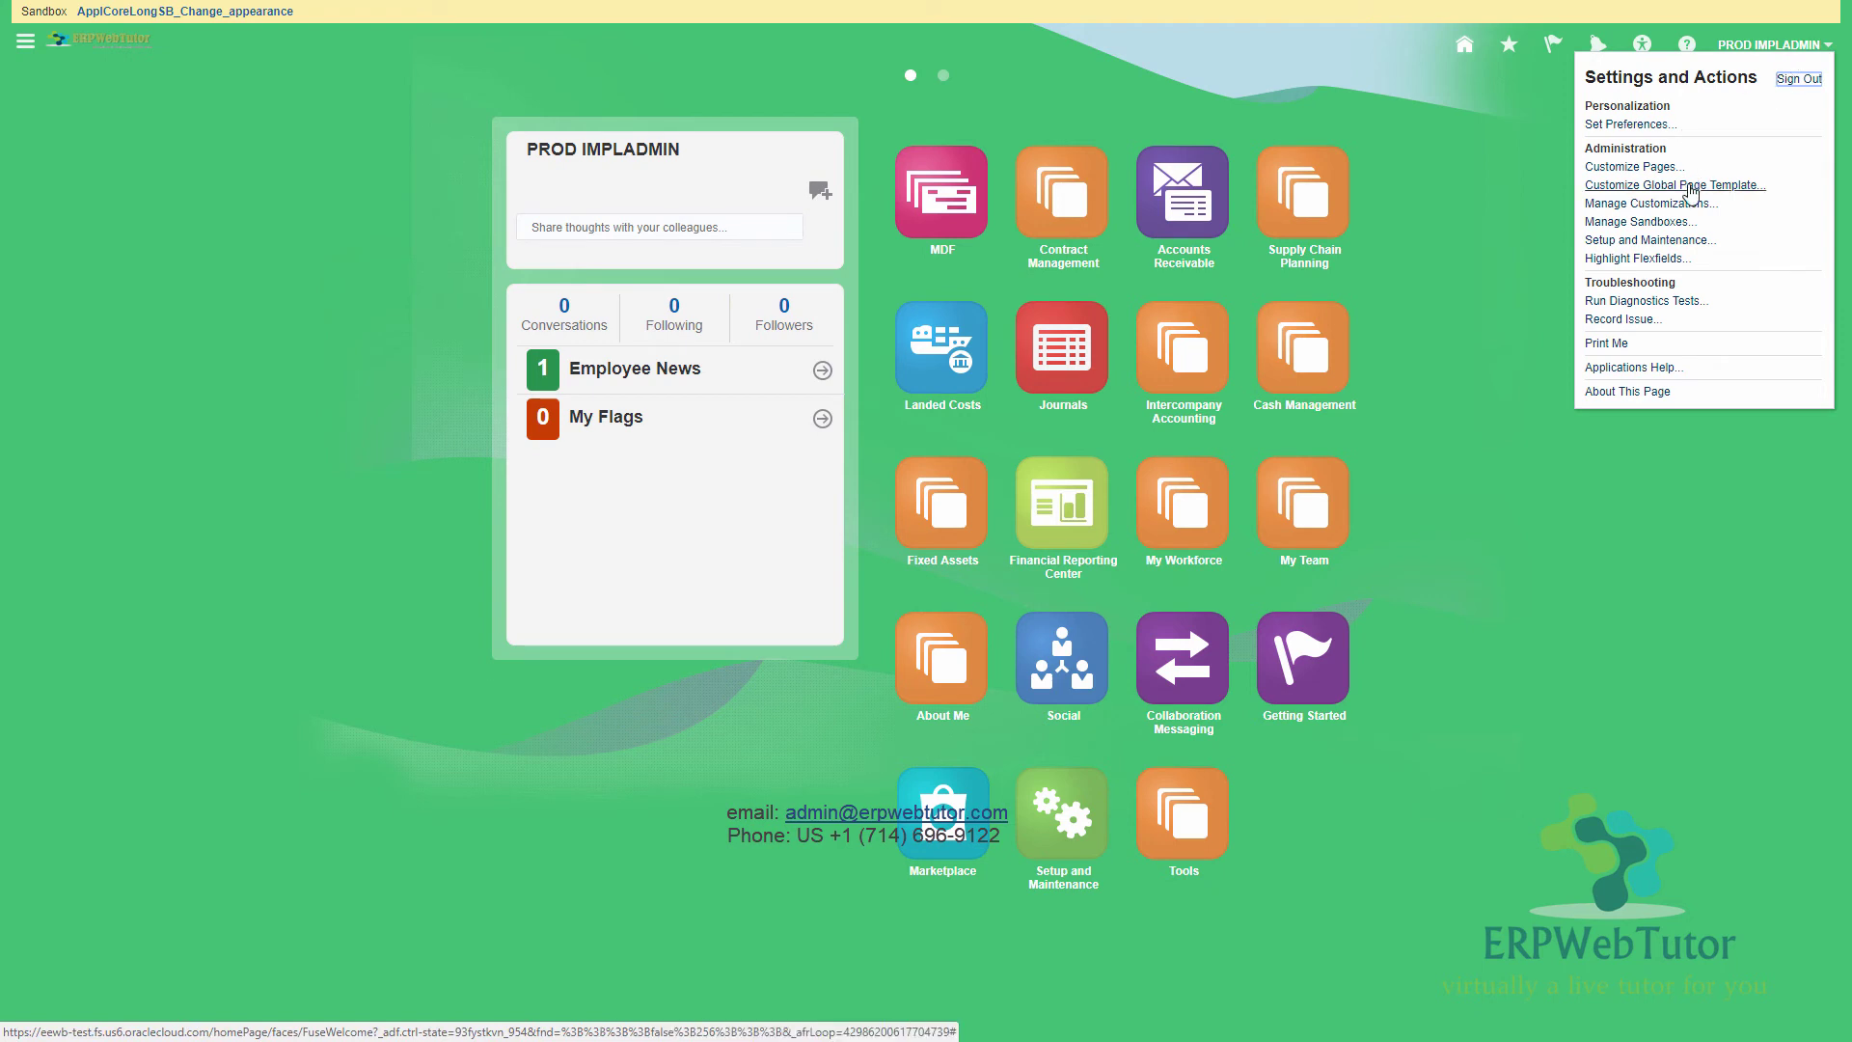
pyautogui.click(1689, 186)
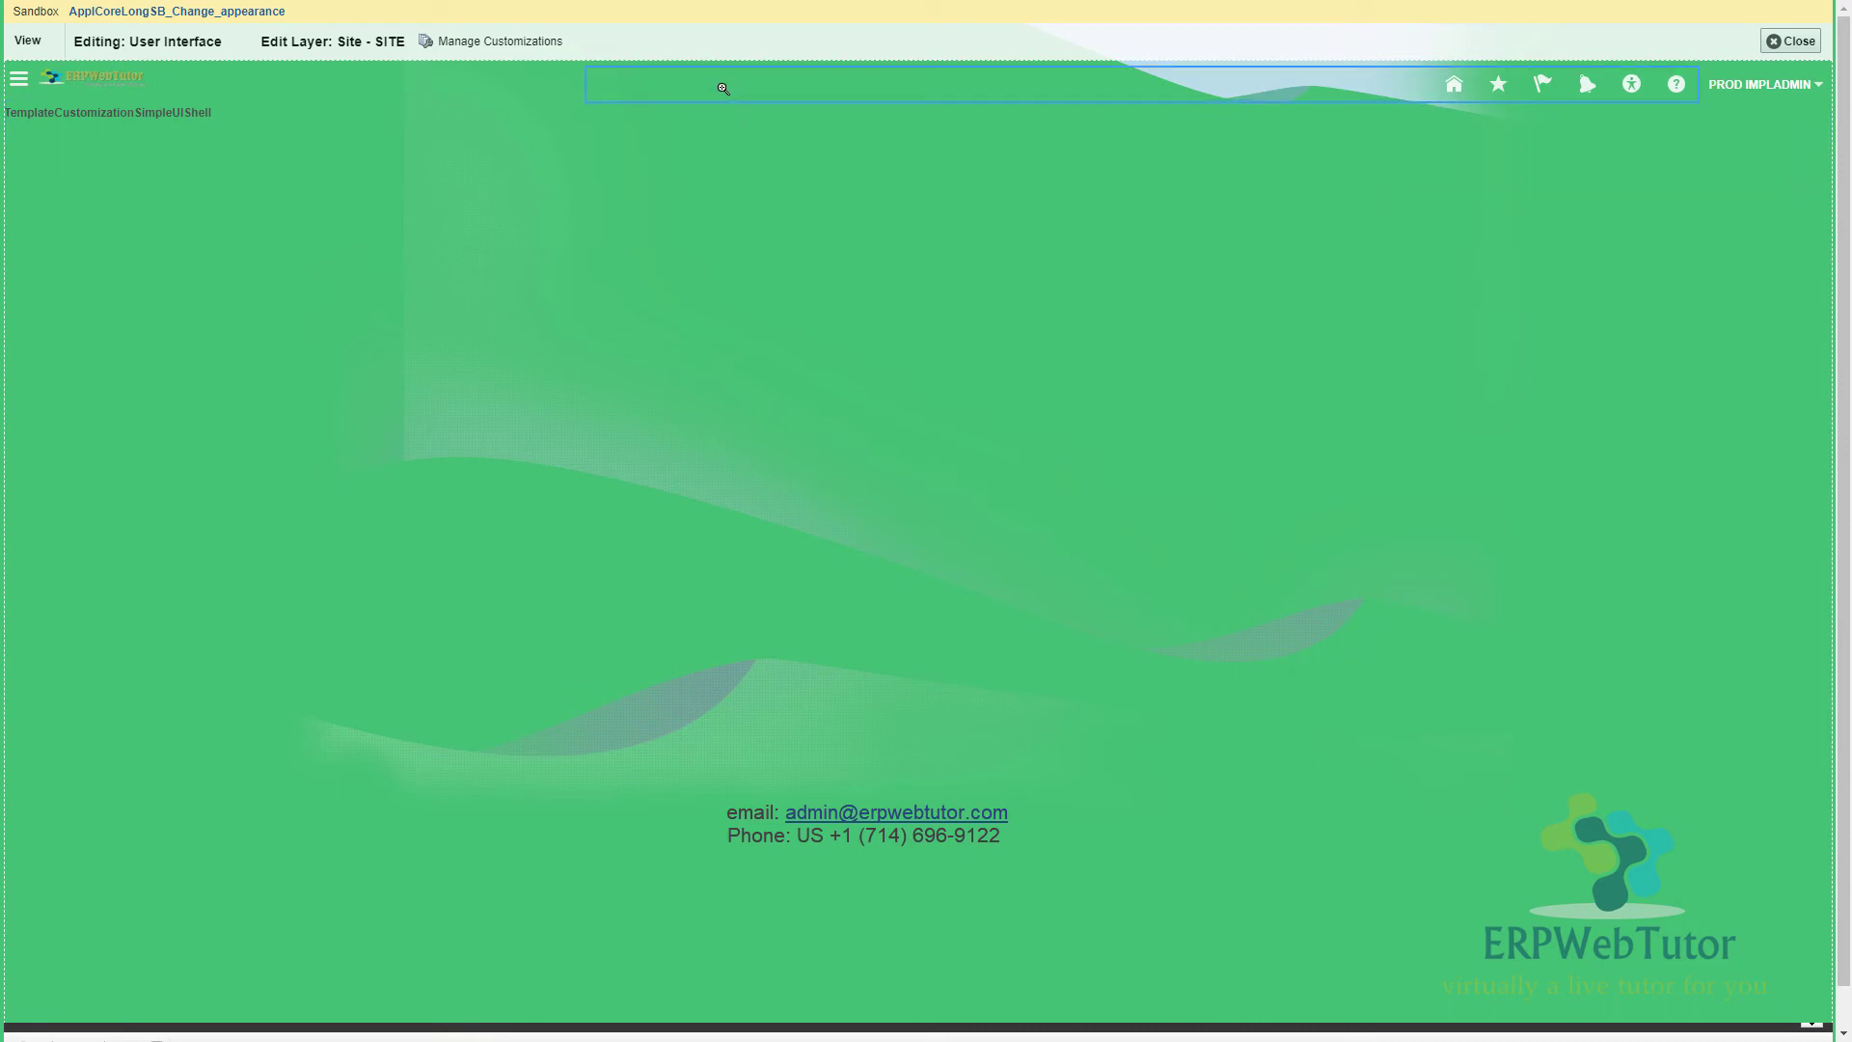
pyautogui.click(515, 82)
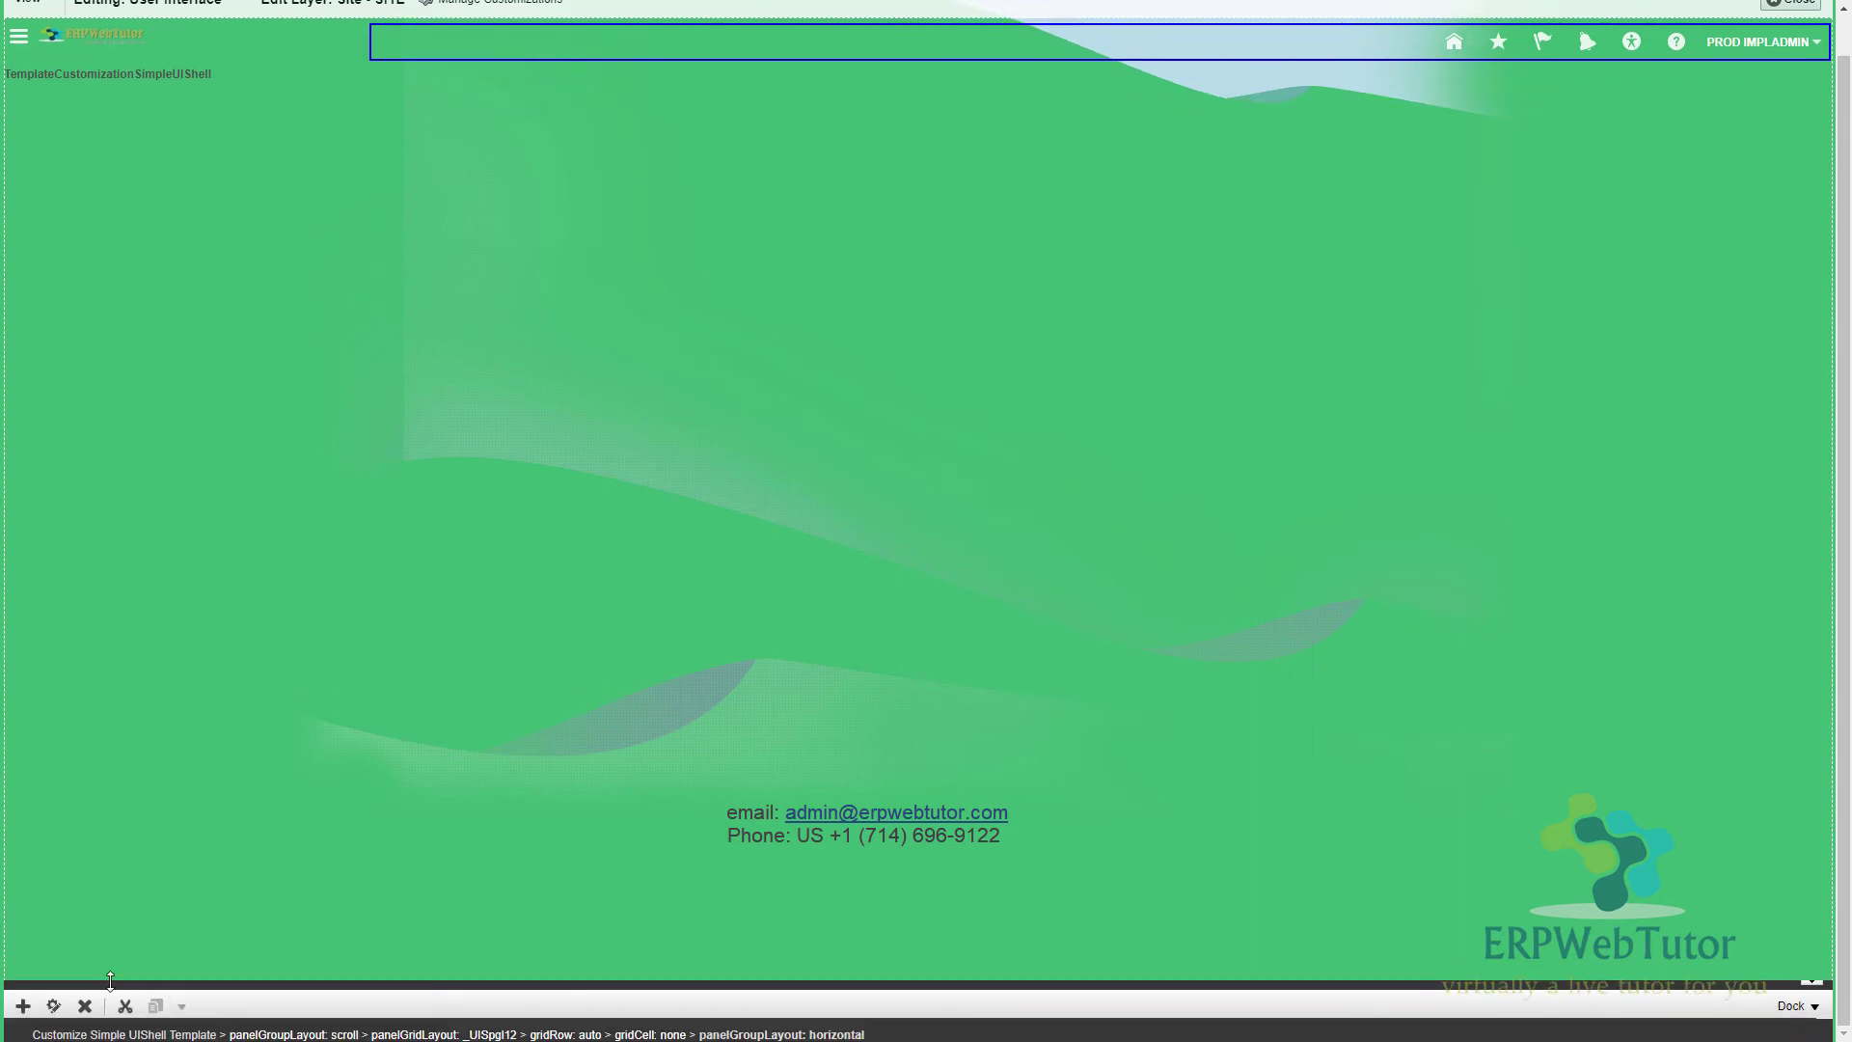
# - Add a Text component from the Components catalogue to the global header
pyautogui.click(155, 842)
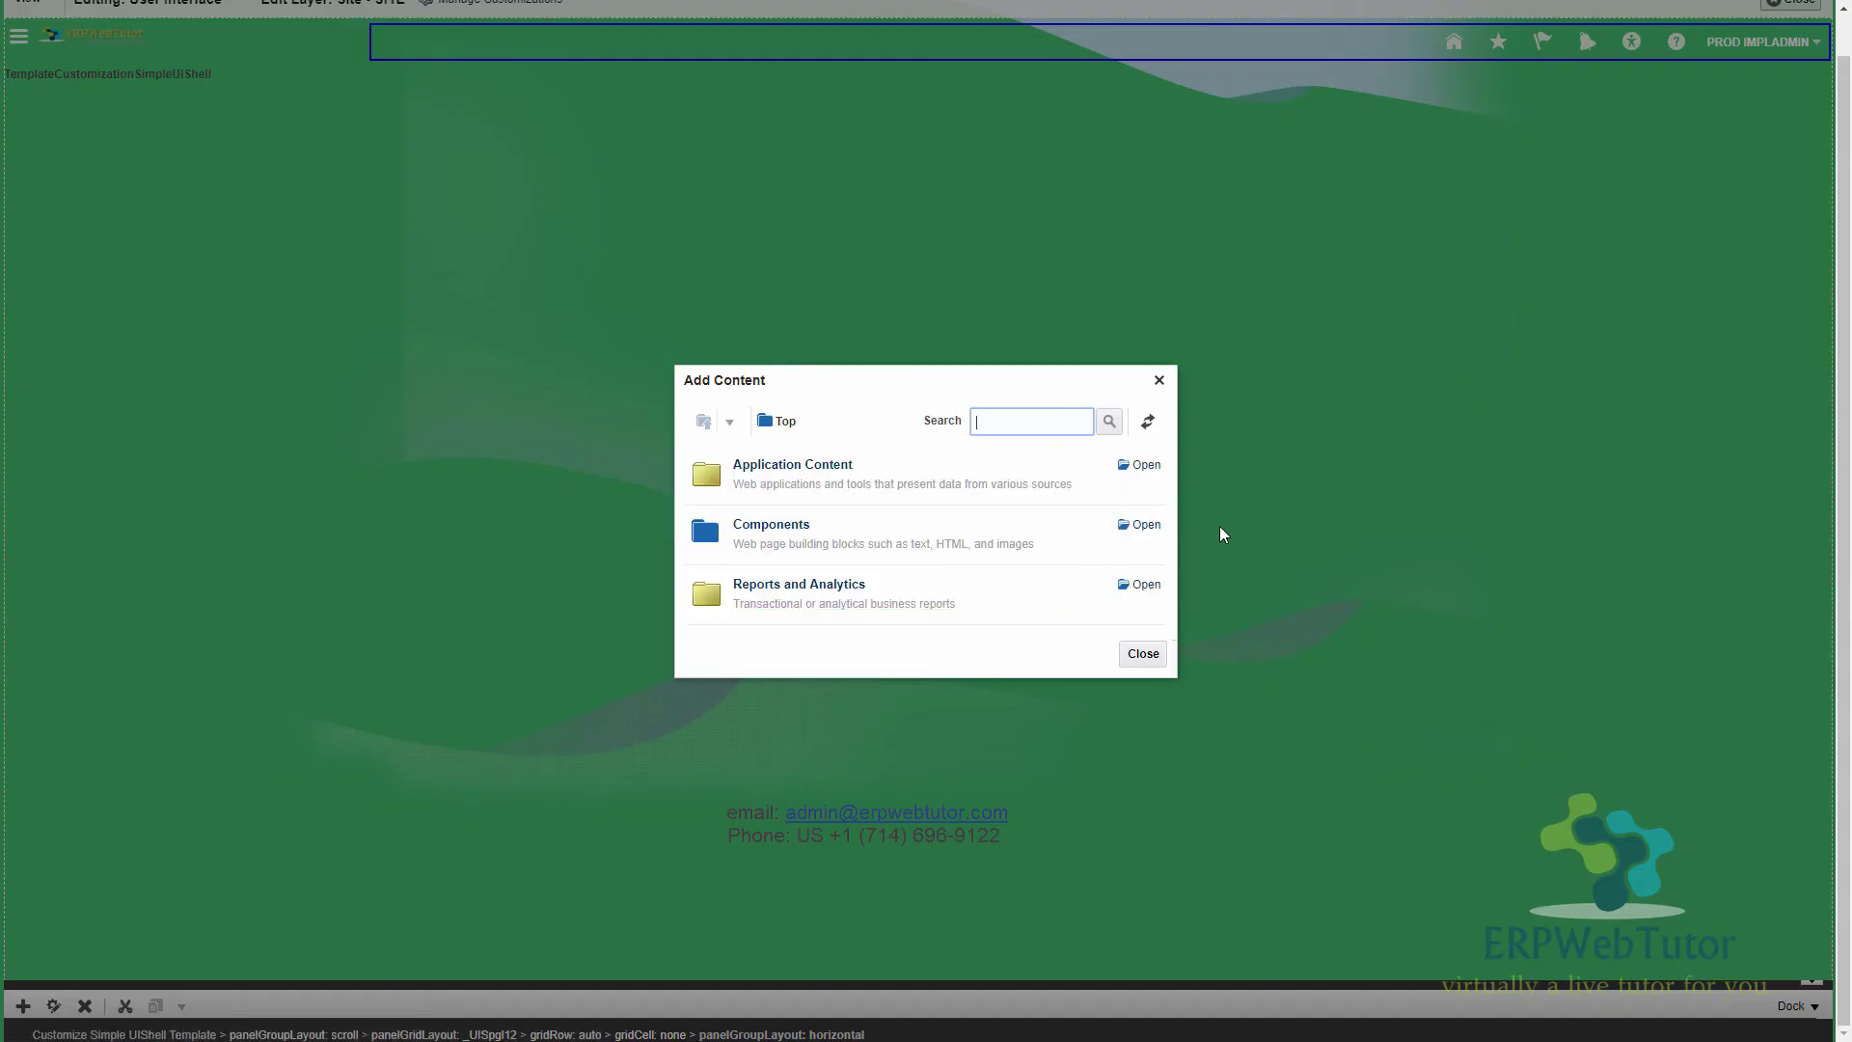
pyautogui.click(1110, 548)
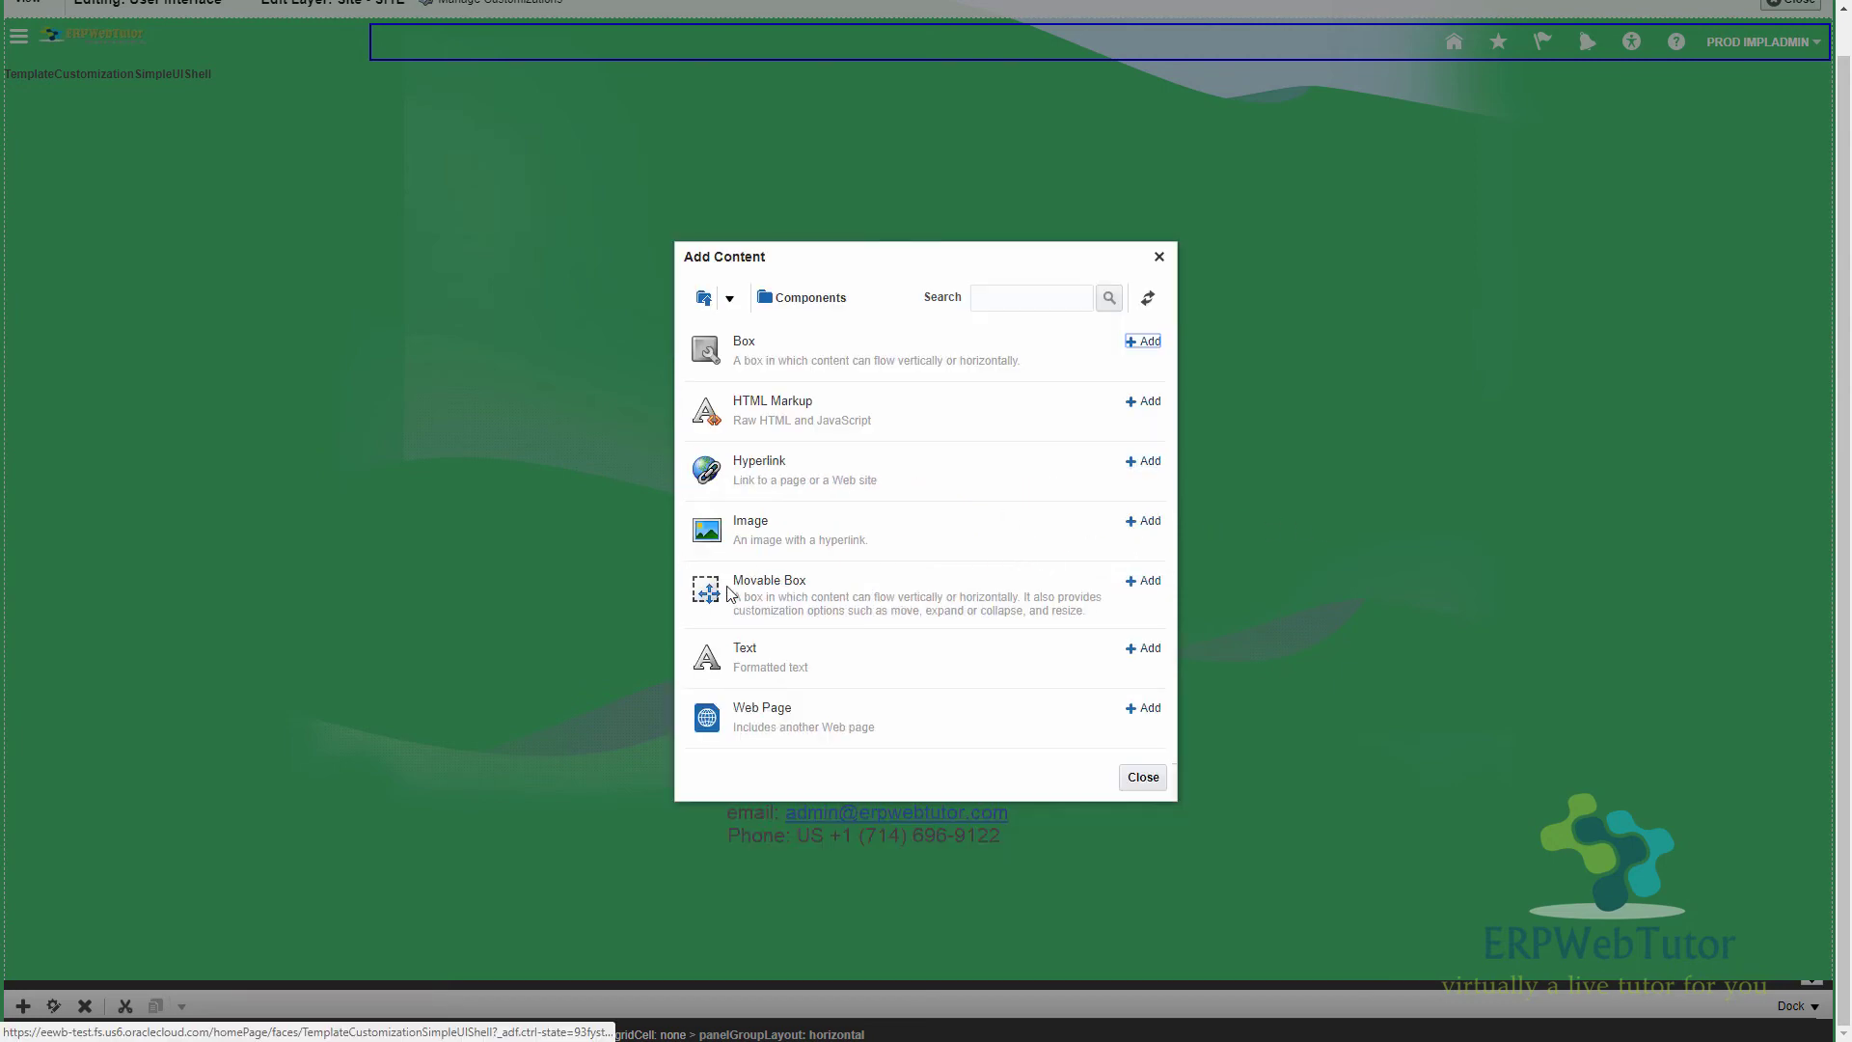
pyautogui.click(1157, 654)
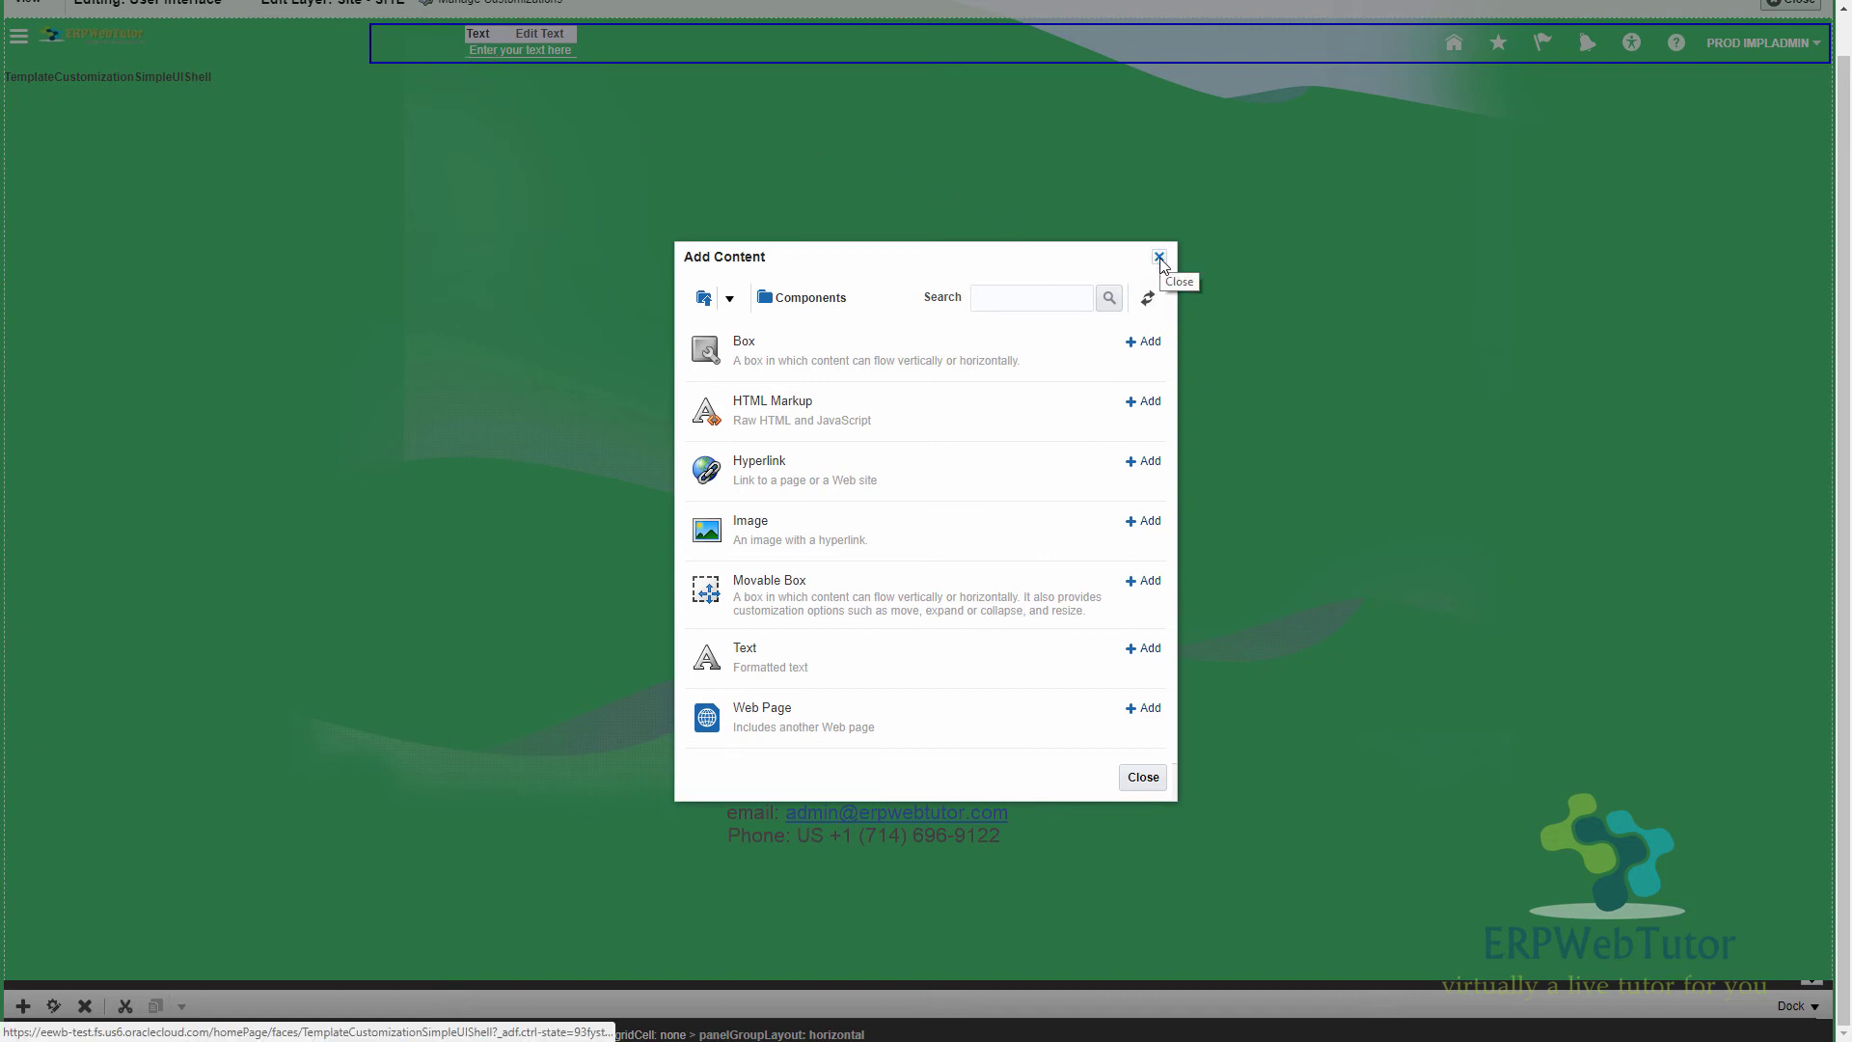
pyautogui.click(1143, 776)
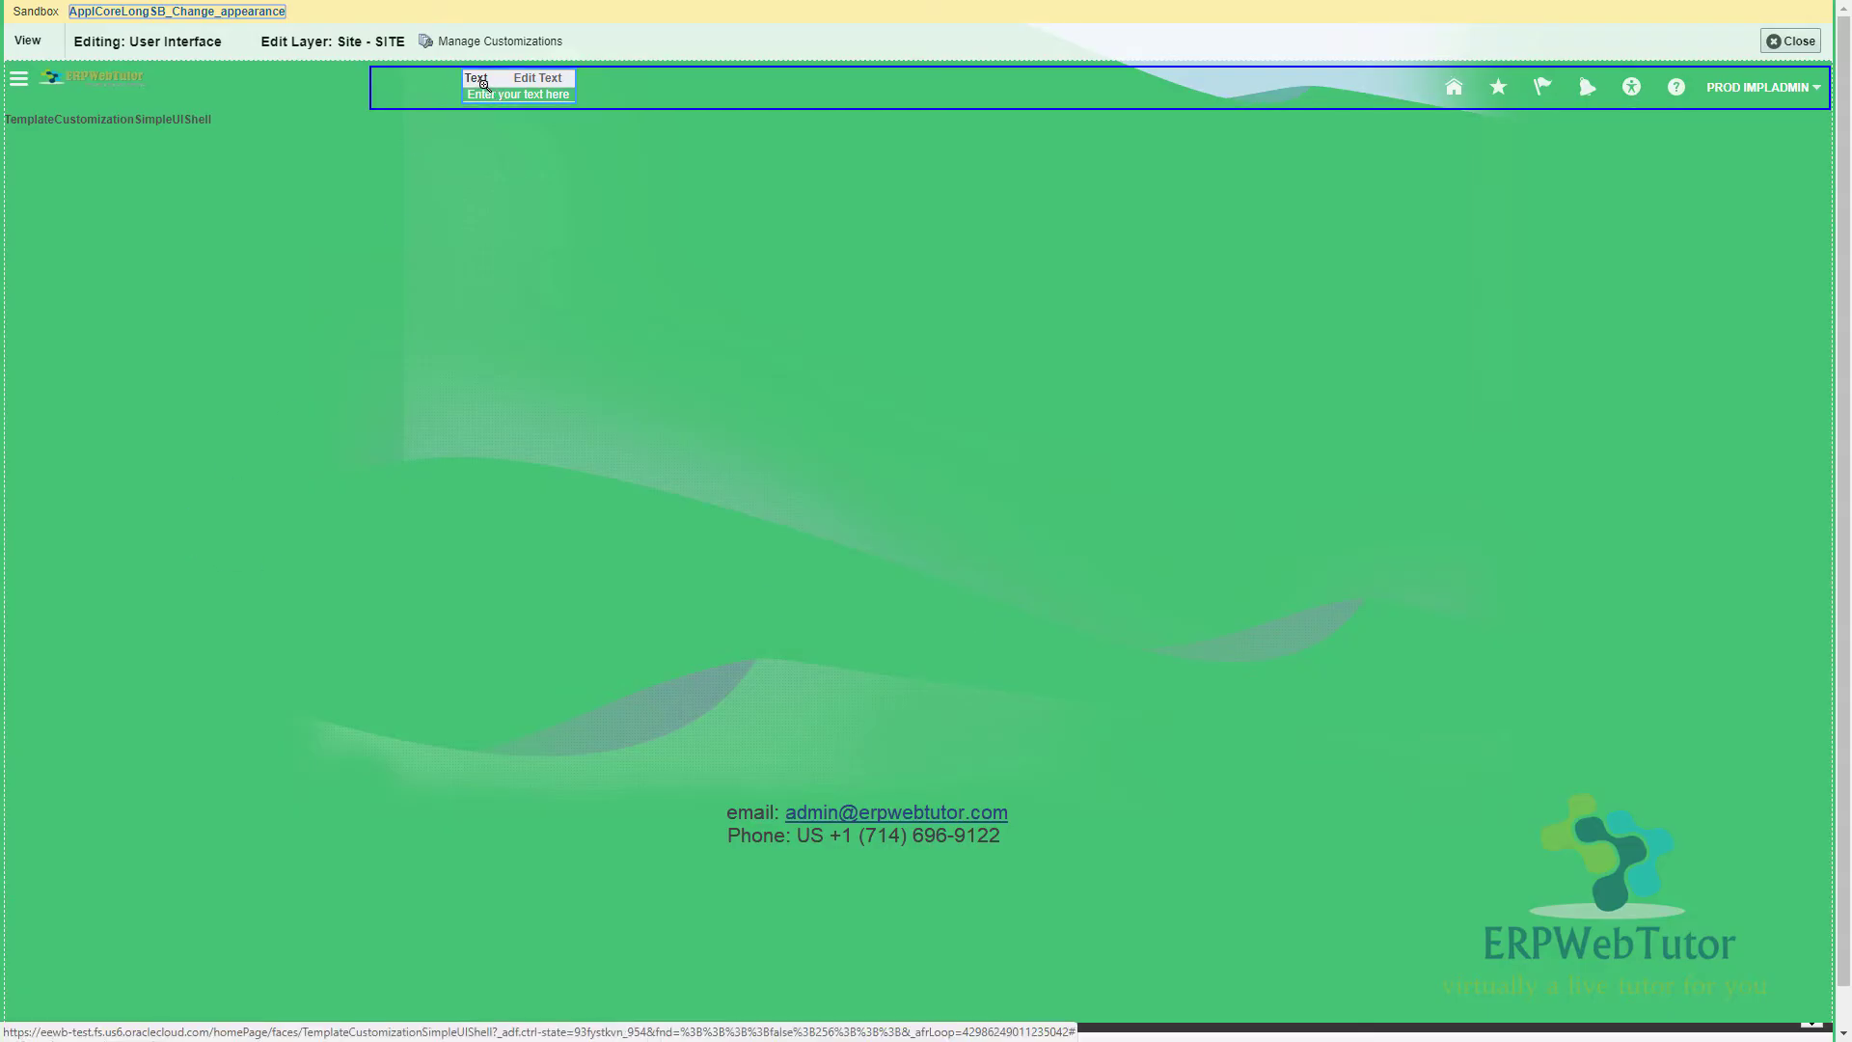
# - Switch the template editor to Design view and edit the header Text component
pyautogui.click(43, 48)
pyautogui.click(56, 70)
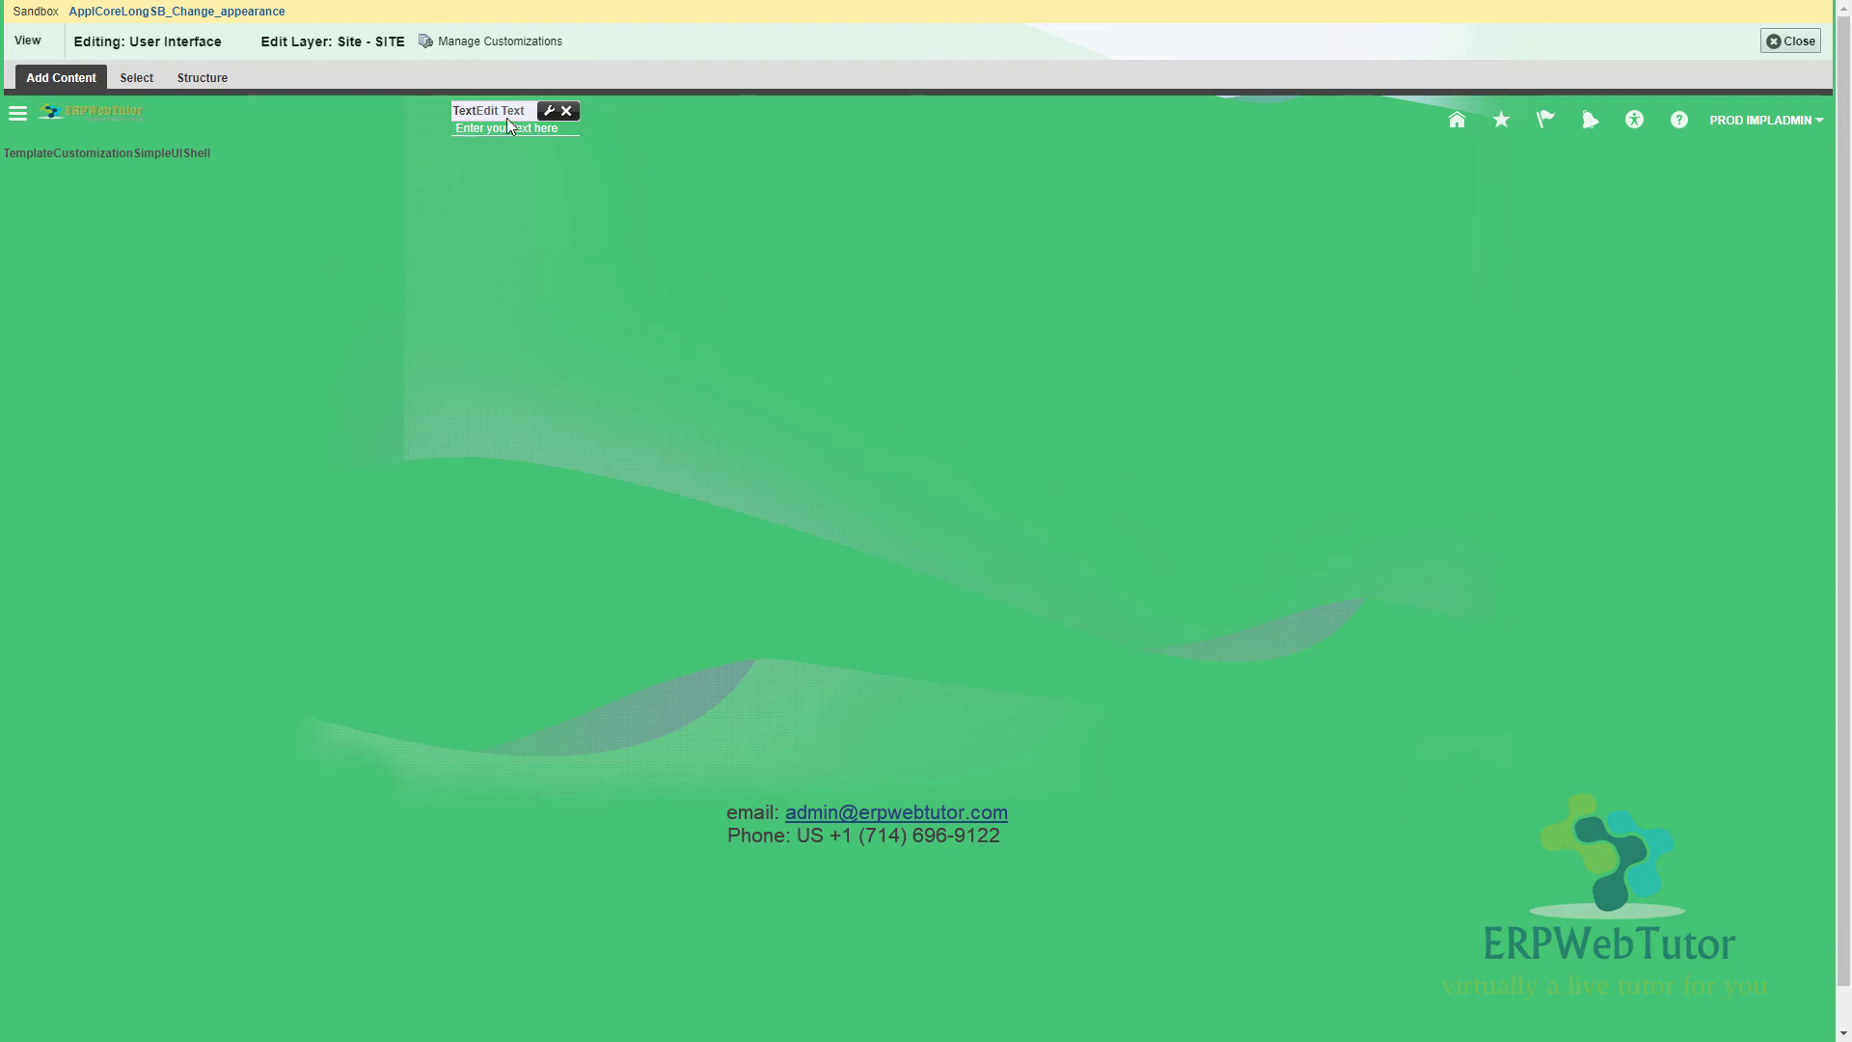
pyautogui.click(499, 120)
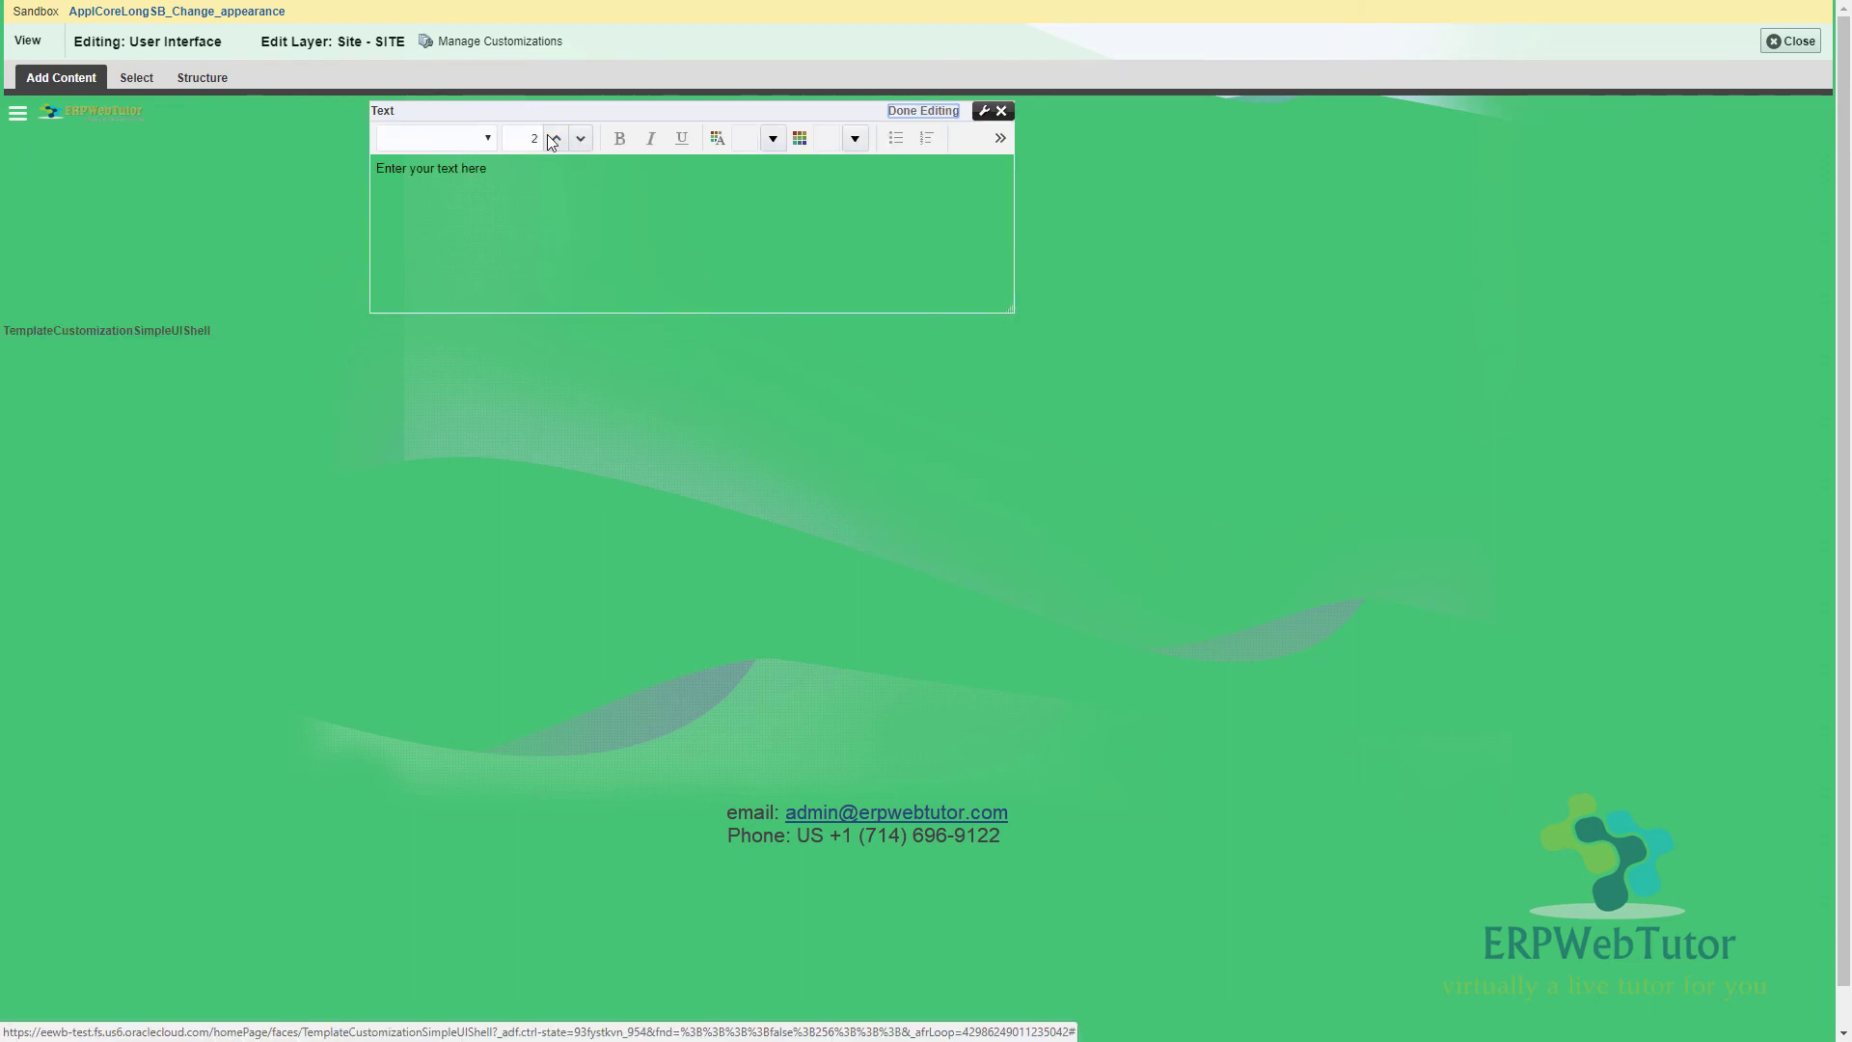
# - Select the placeholder text and raise its font size to 6
pyautogui.click(498, 167)
pyautogui.hotkey('ctrl', 'a')
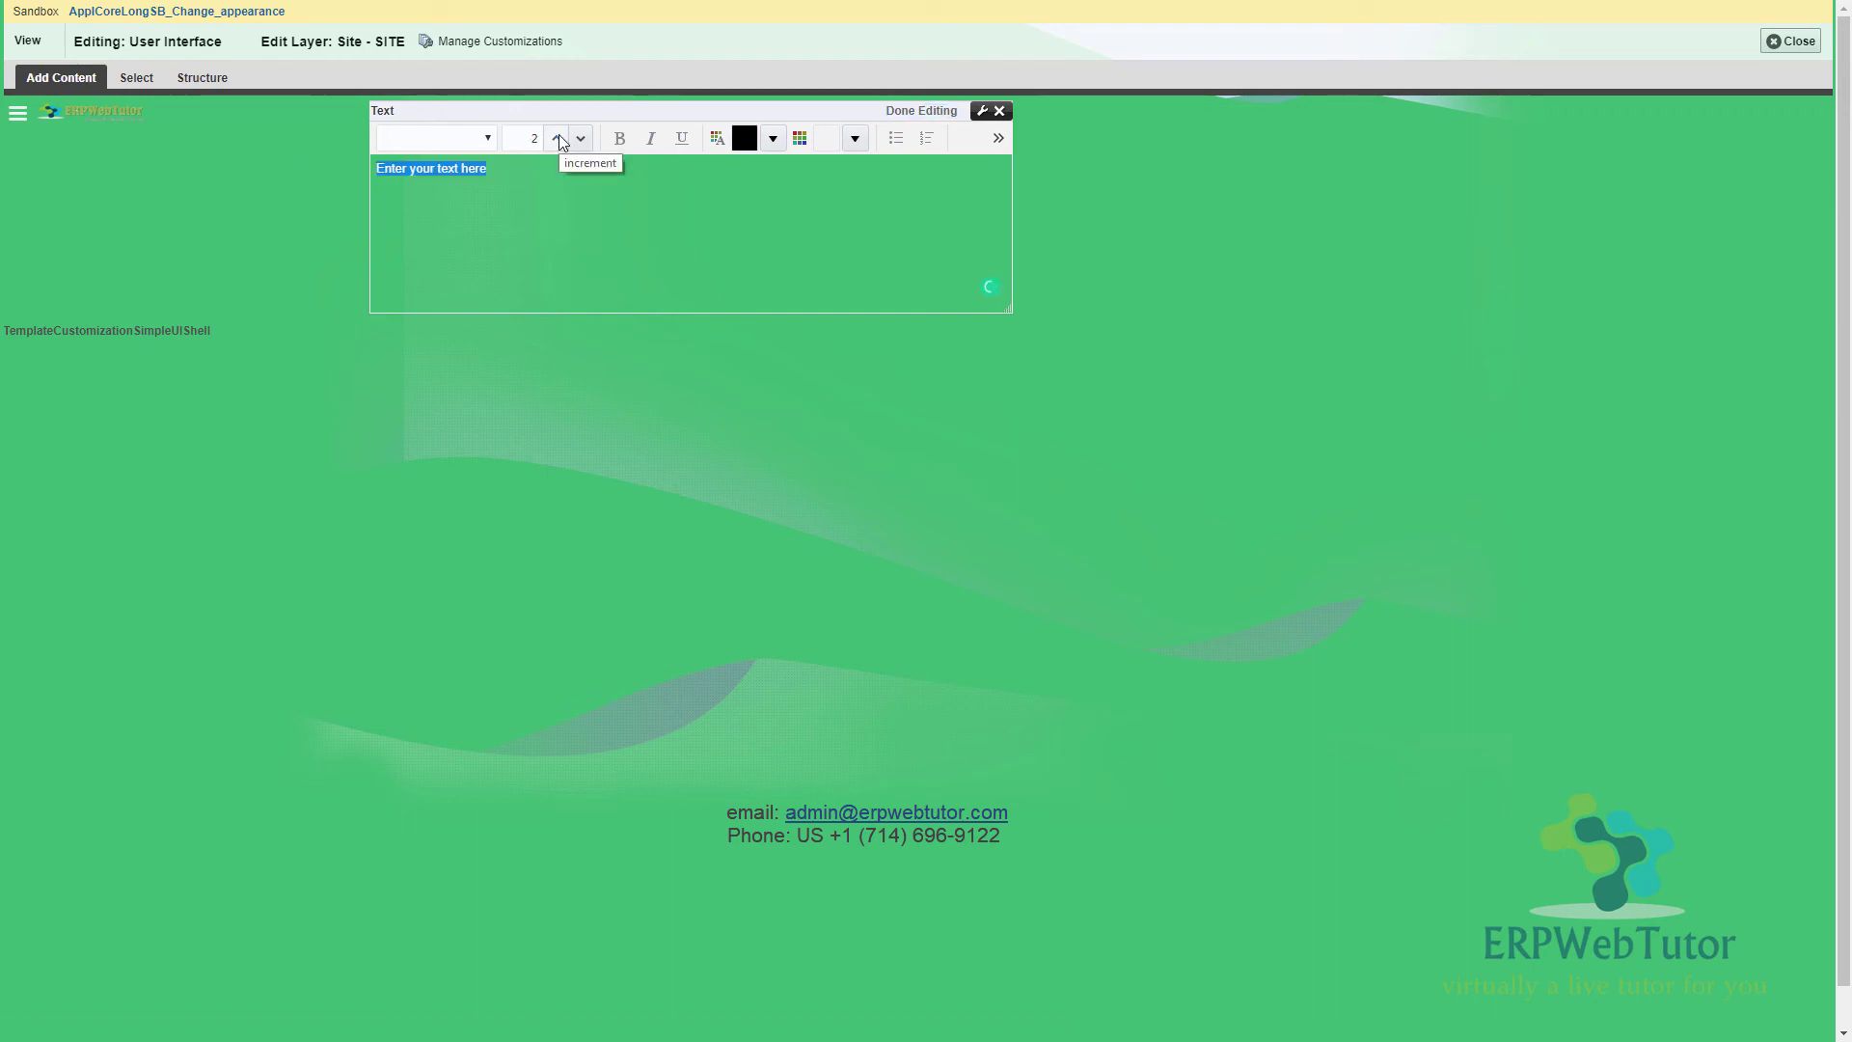
pyautogui.click(558, 138)
pyautogui.click(559, 138)
pyautogui.click(559, 138)
pyautogui.click(559, 138)
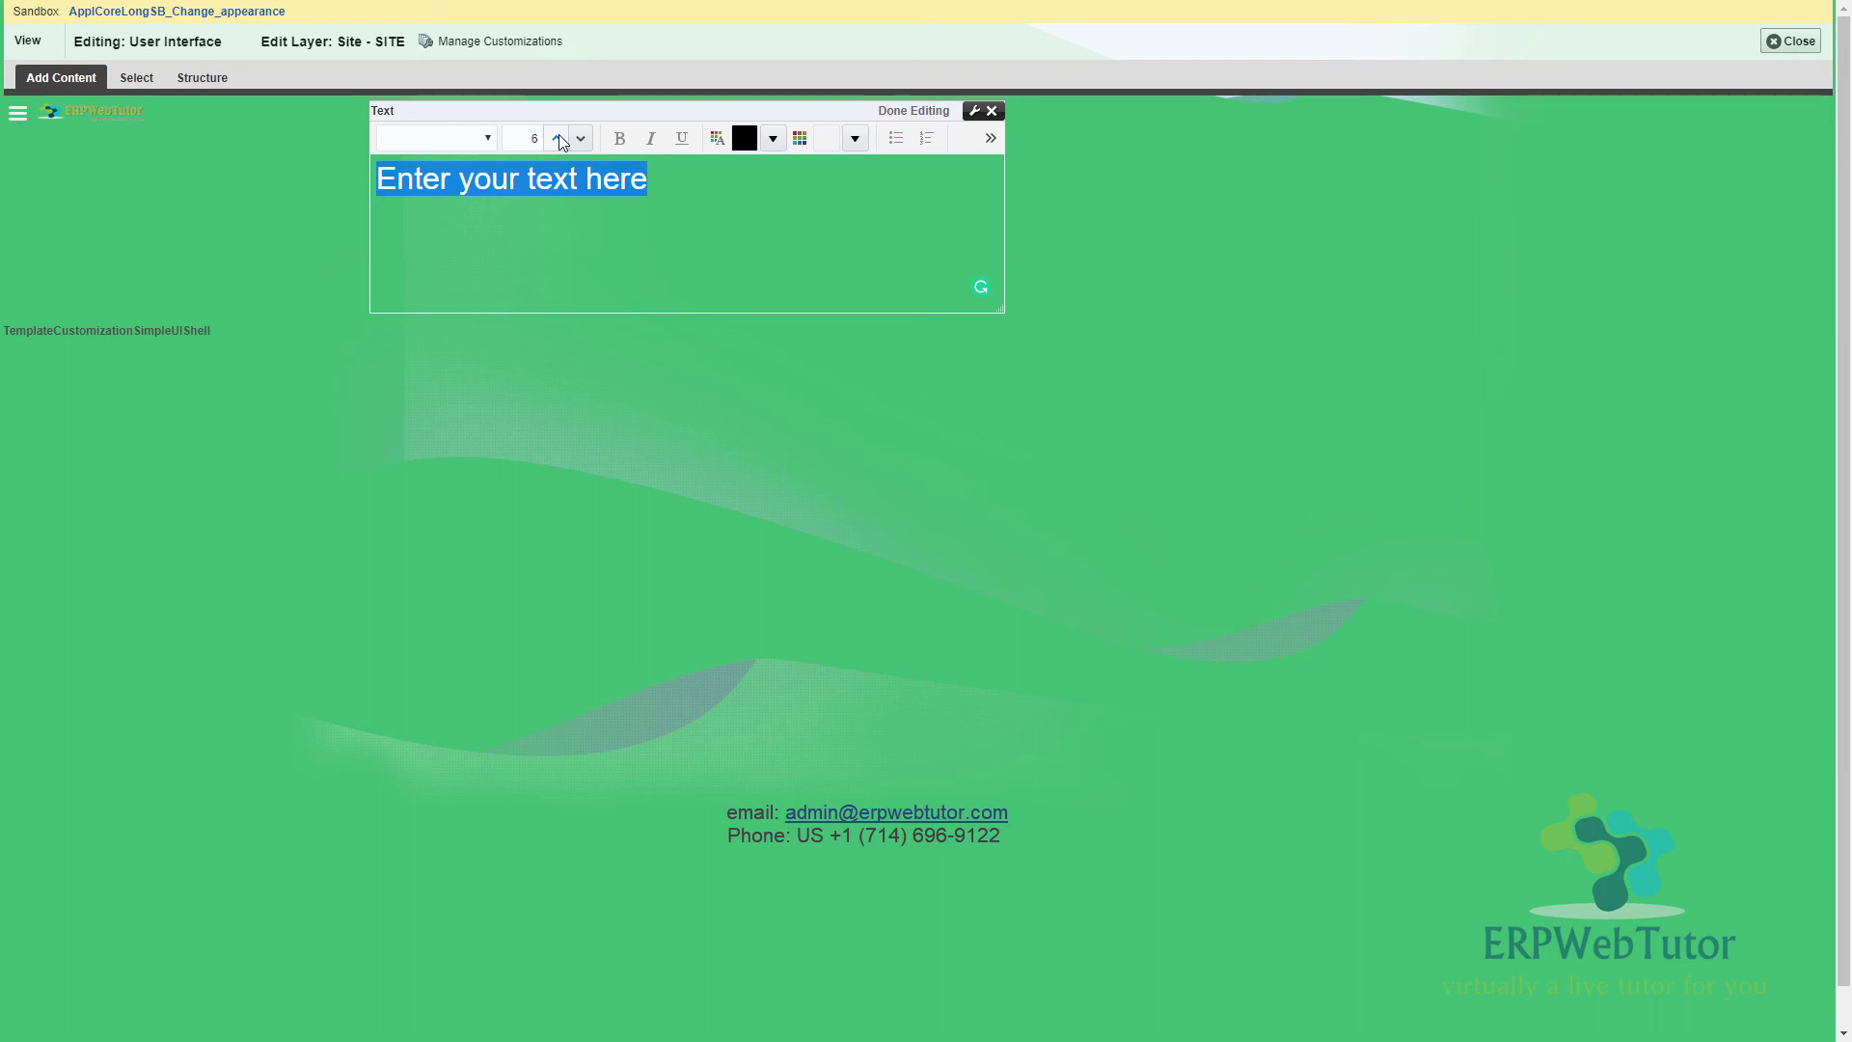
# - Replace the placeholder with 'TEST INSTANCE' and finish editing the text
pyautogui.click(662, 186)
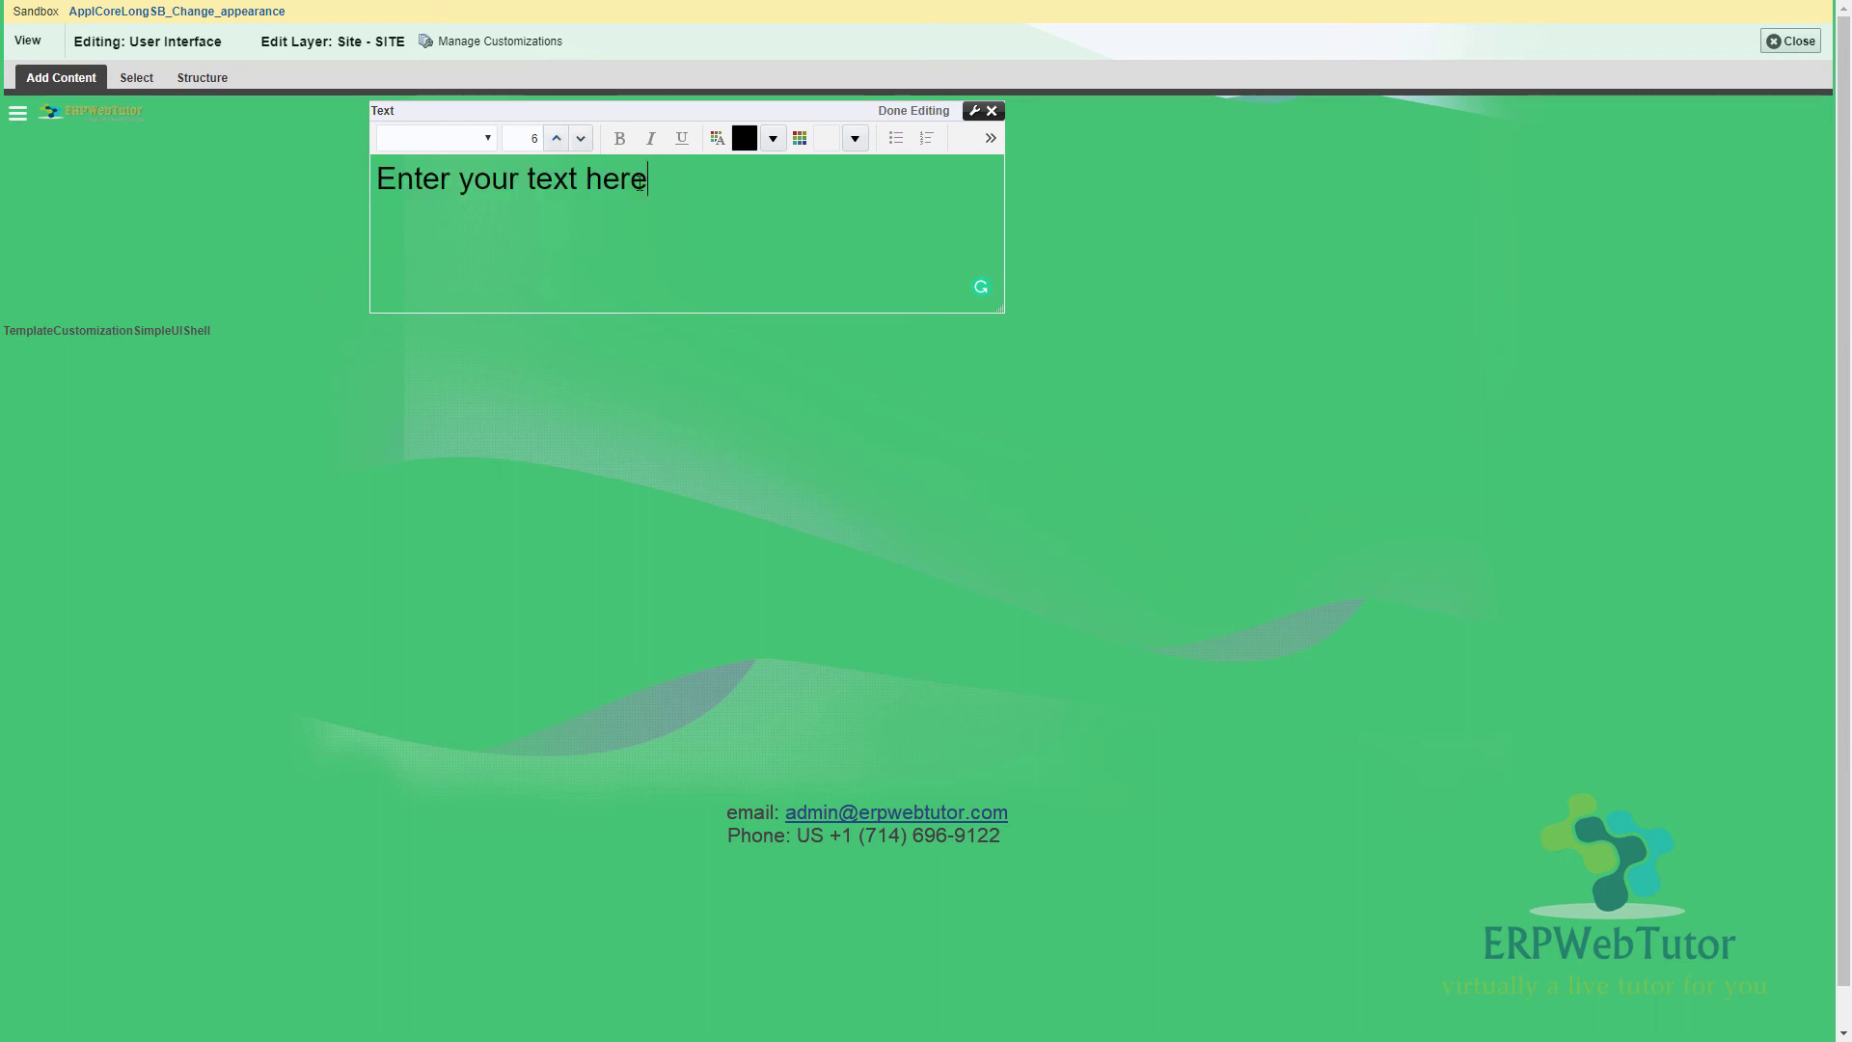
pyautogui.moveTo(654, 183); pyautogui.dragTo(358, 161)
pyautogui.write('TE')
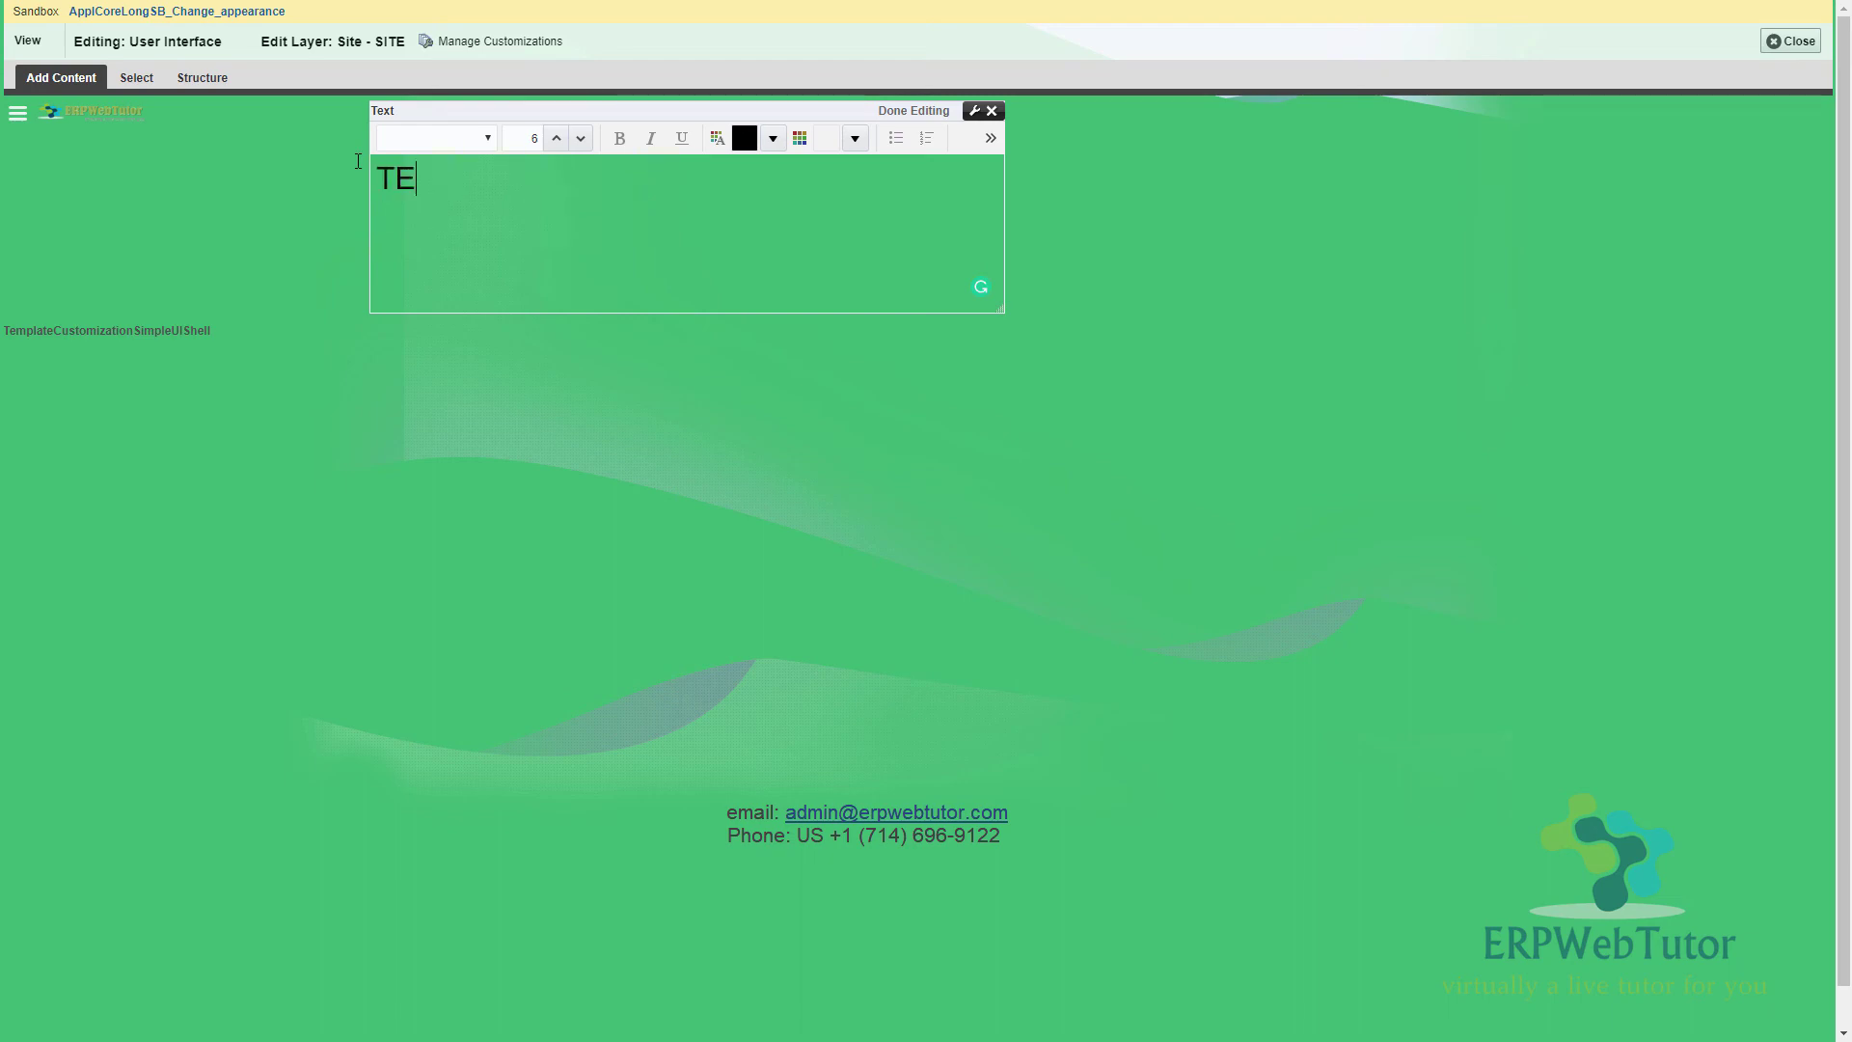
pyautogui.write('ST INSTANCE')
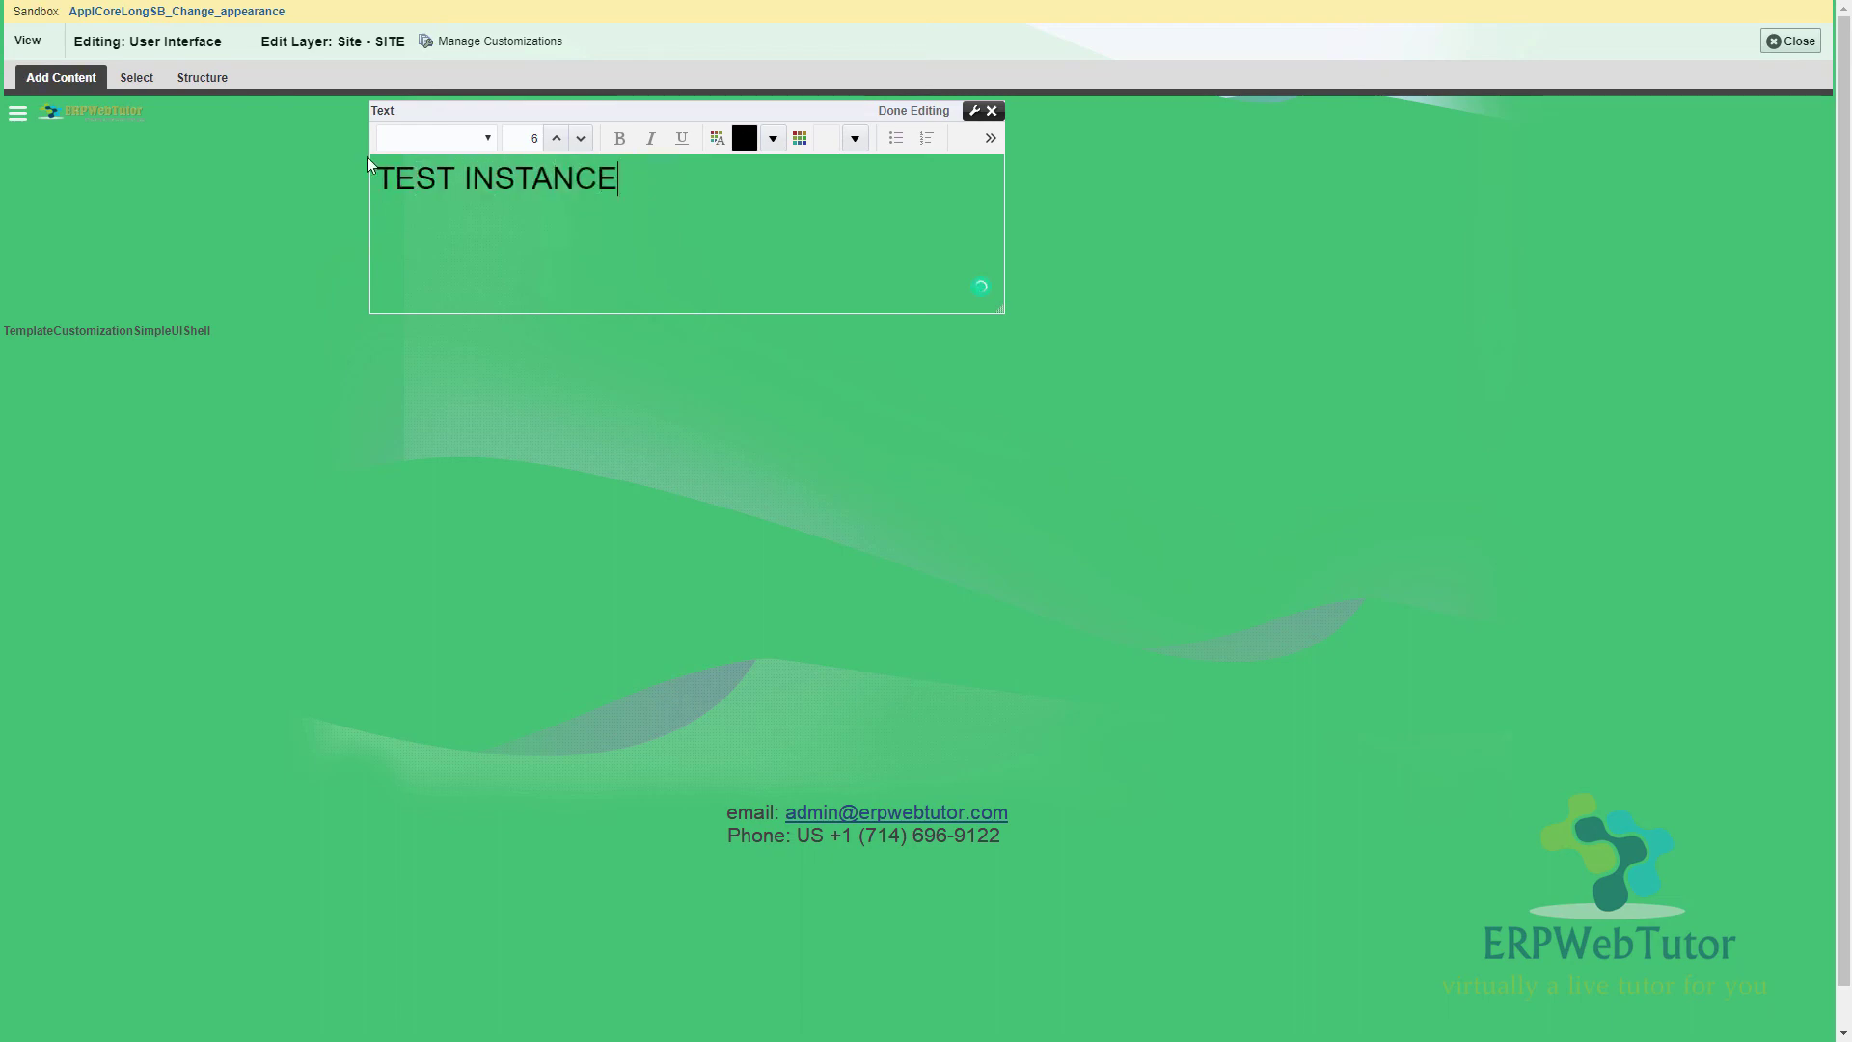
pyautogui.click(486, 141)
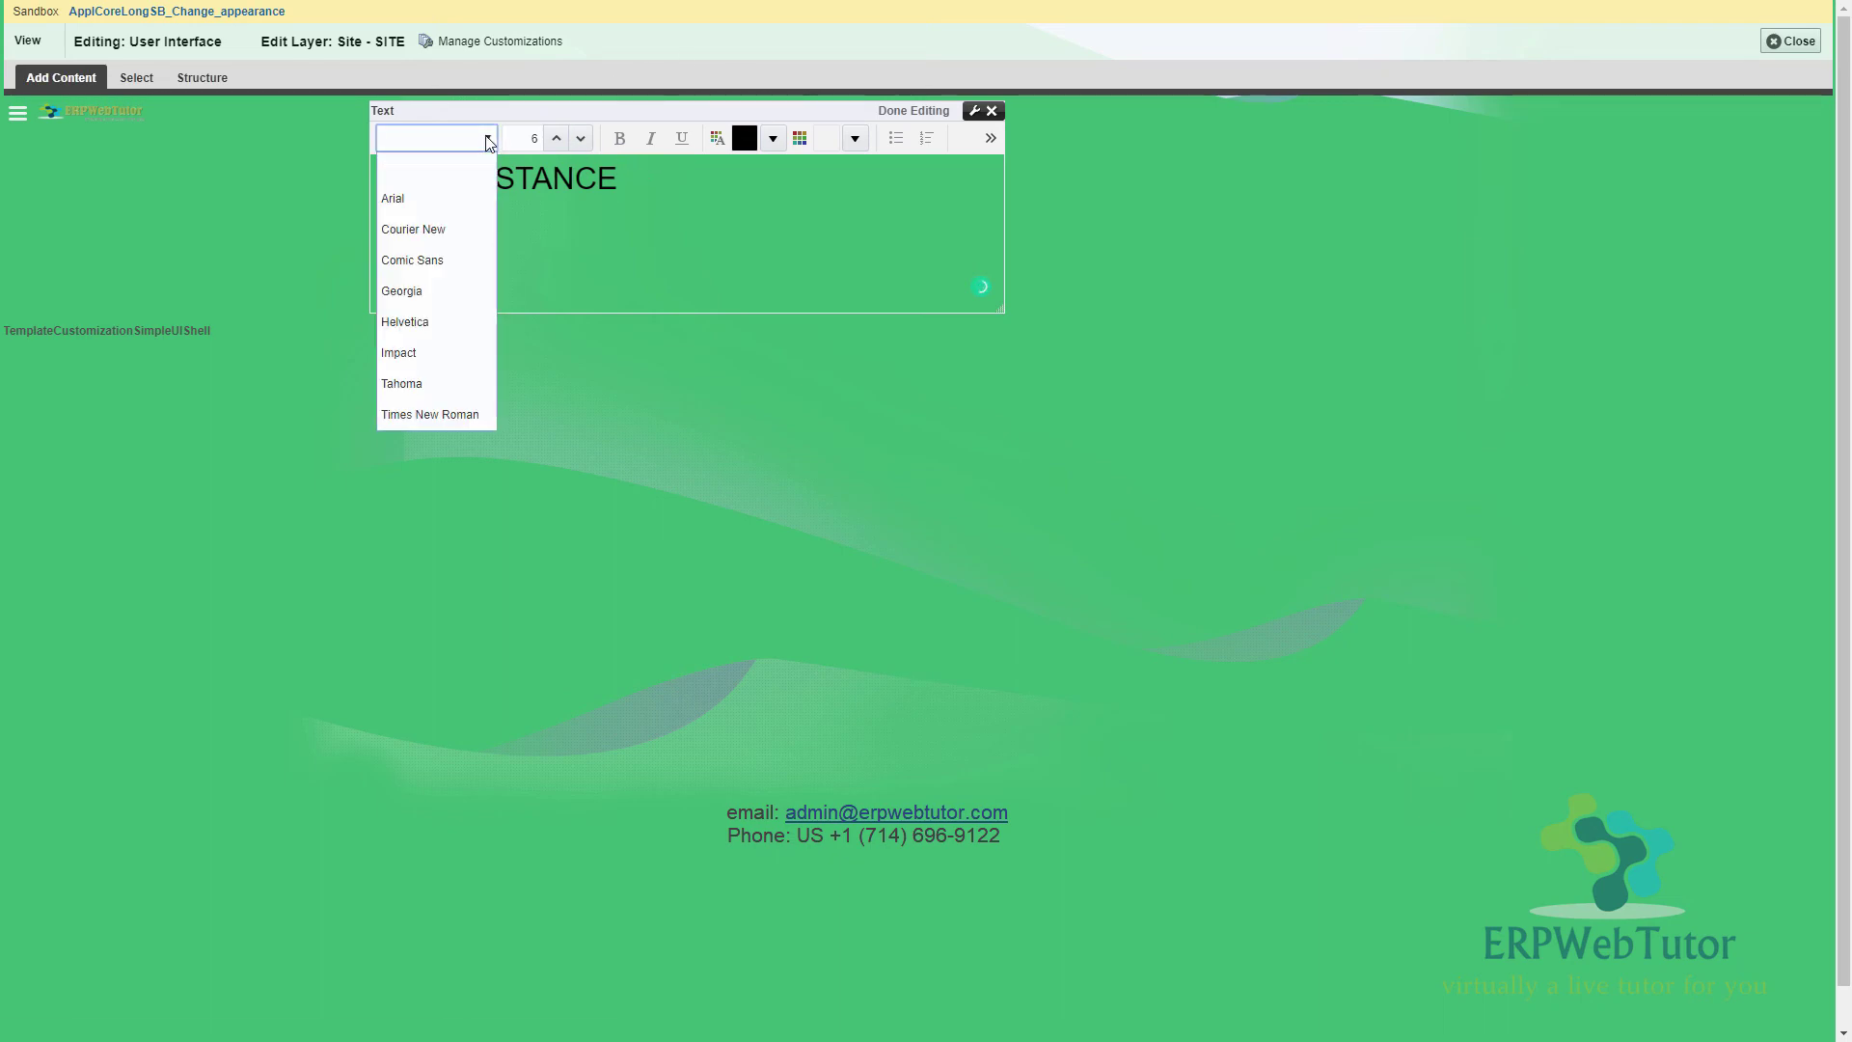
pyautogui.click(679, 188)
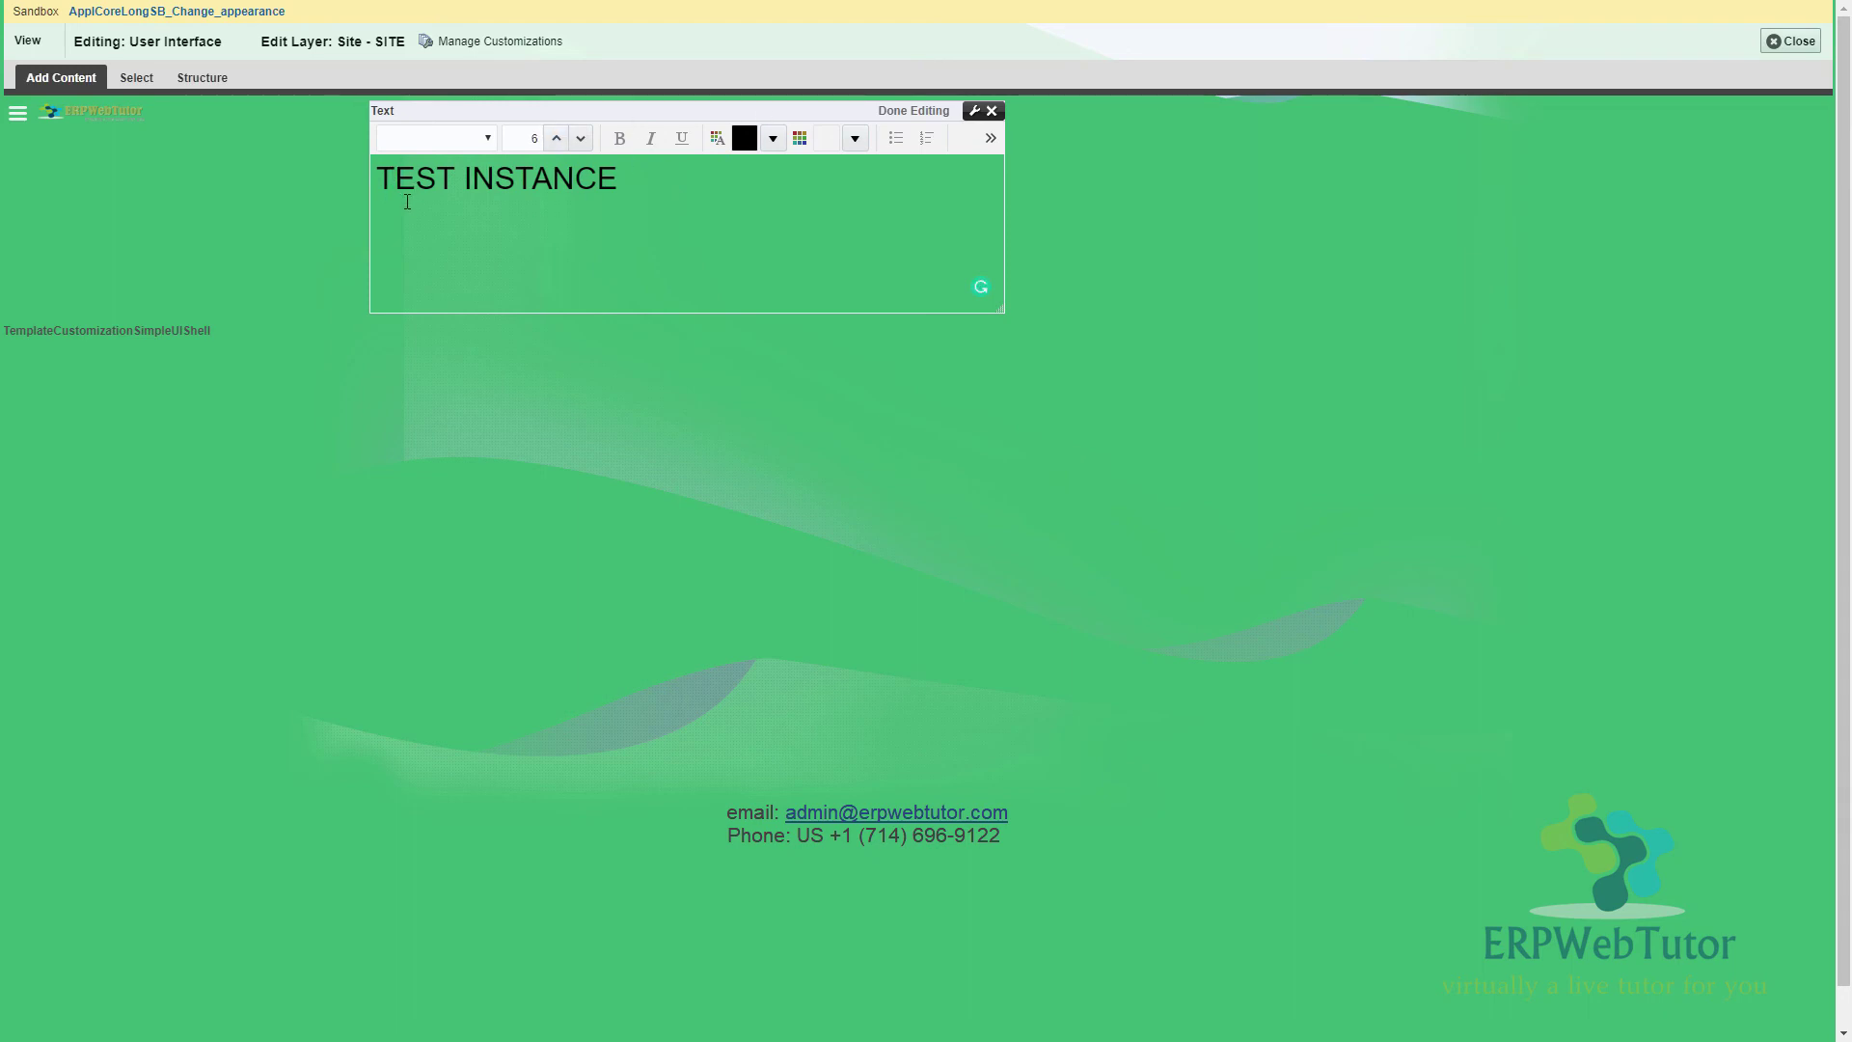
pyautogui.click(891, 112)
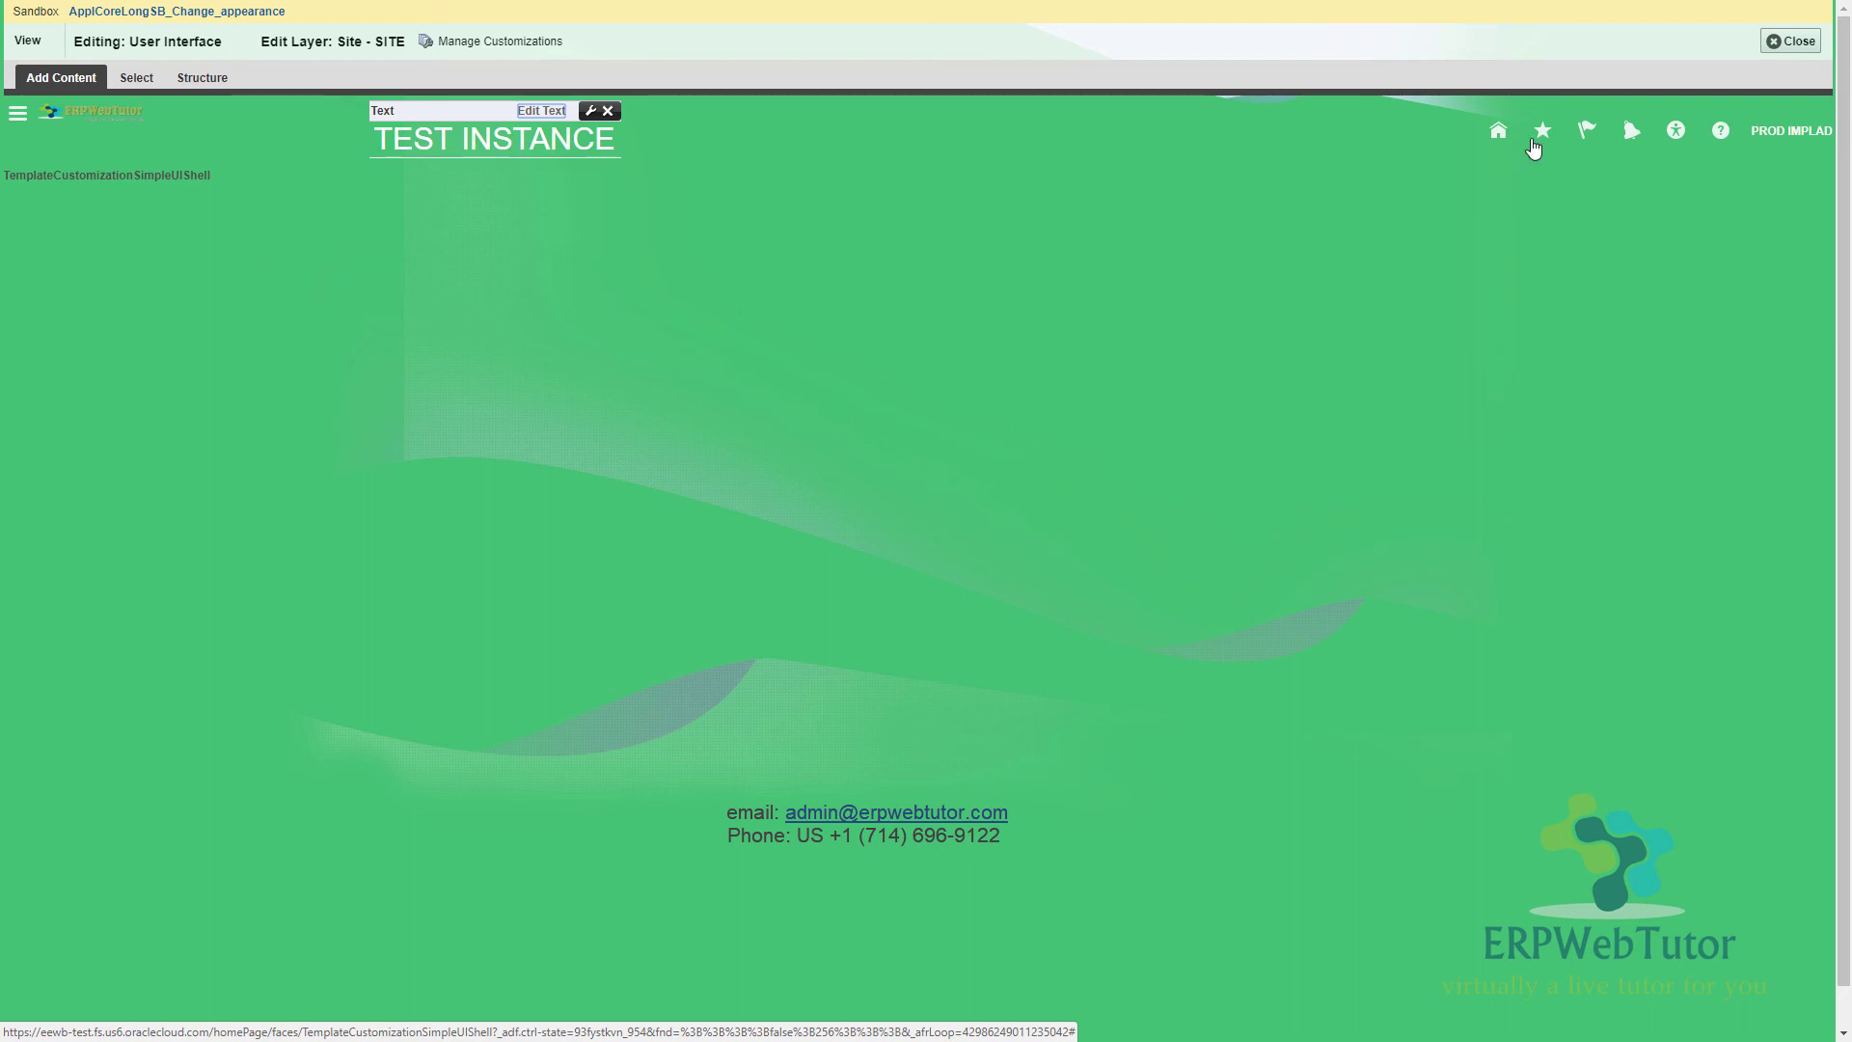
# - Close the template editor and check 'TEST INSTANCE' in the header on My Workforce > New Person
pyautogui.click(1792, 42)
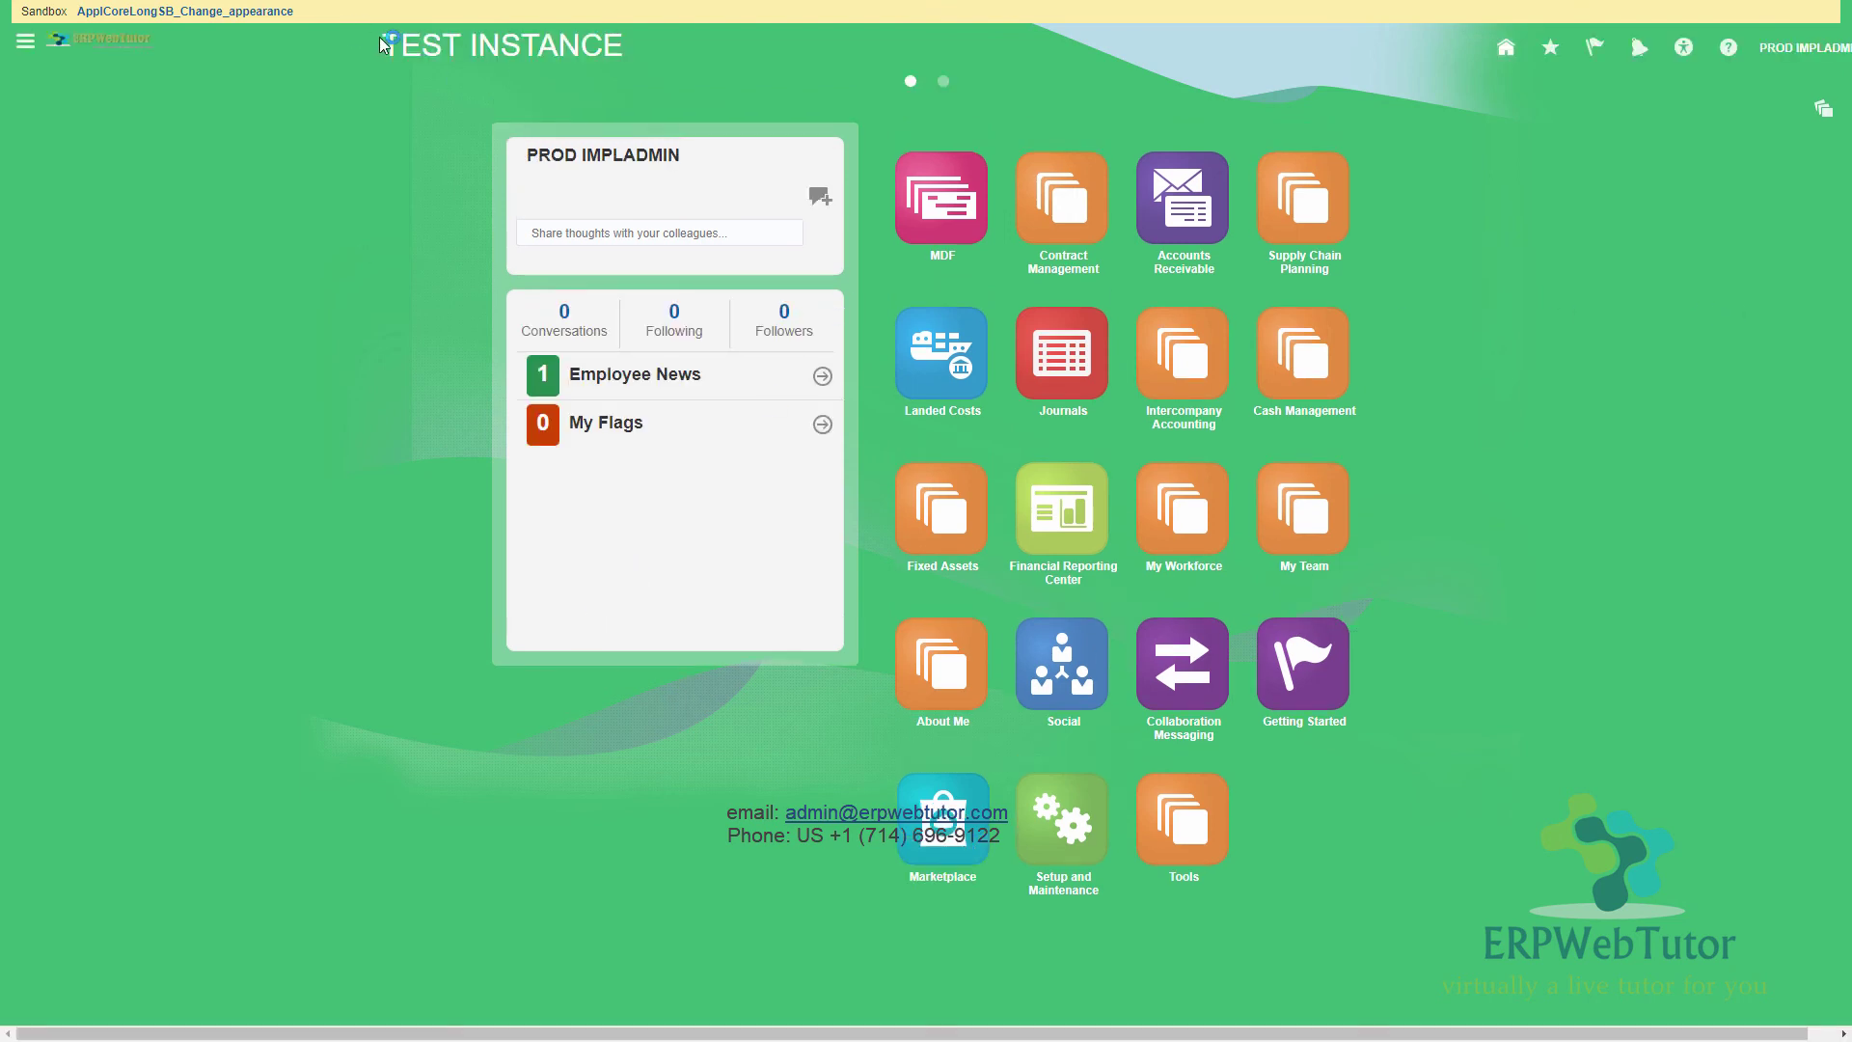
pyautogui.moveTo(384, 41); pyautogui.dragTo(631, 53)
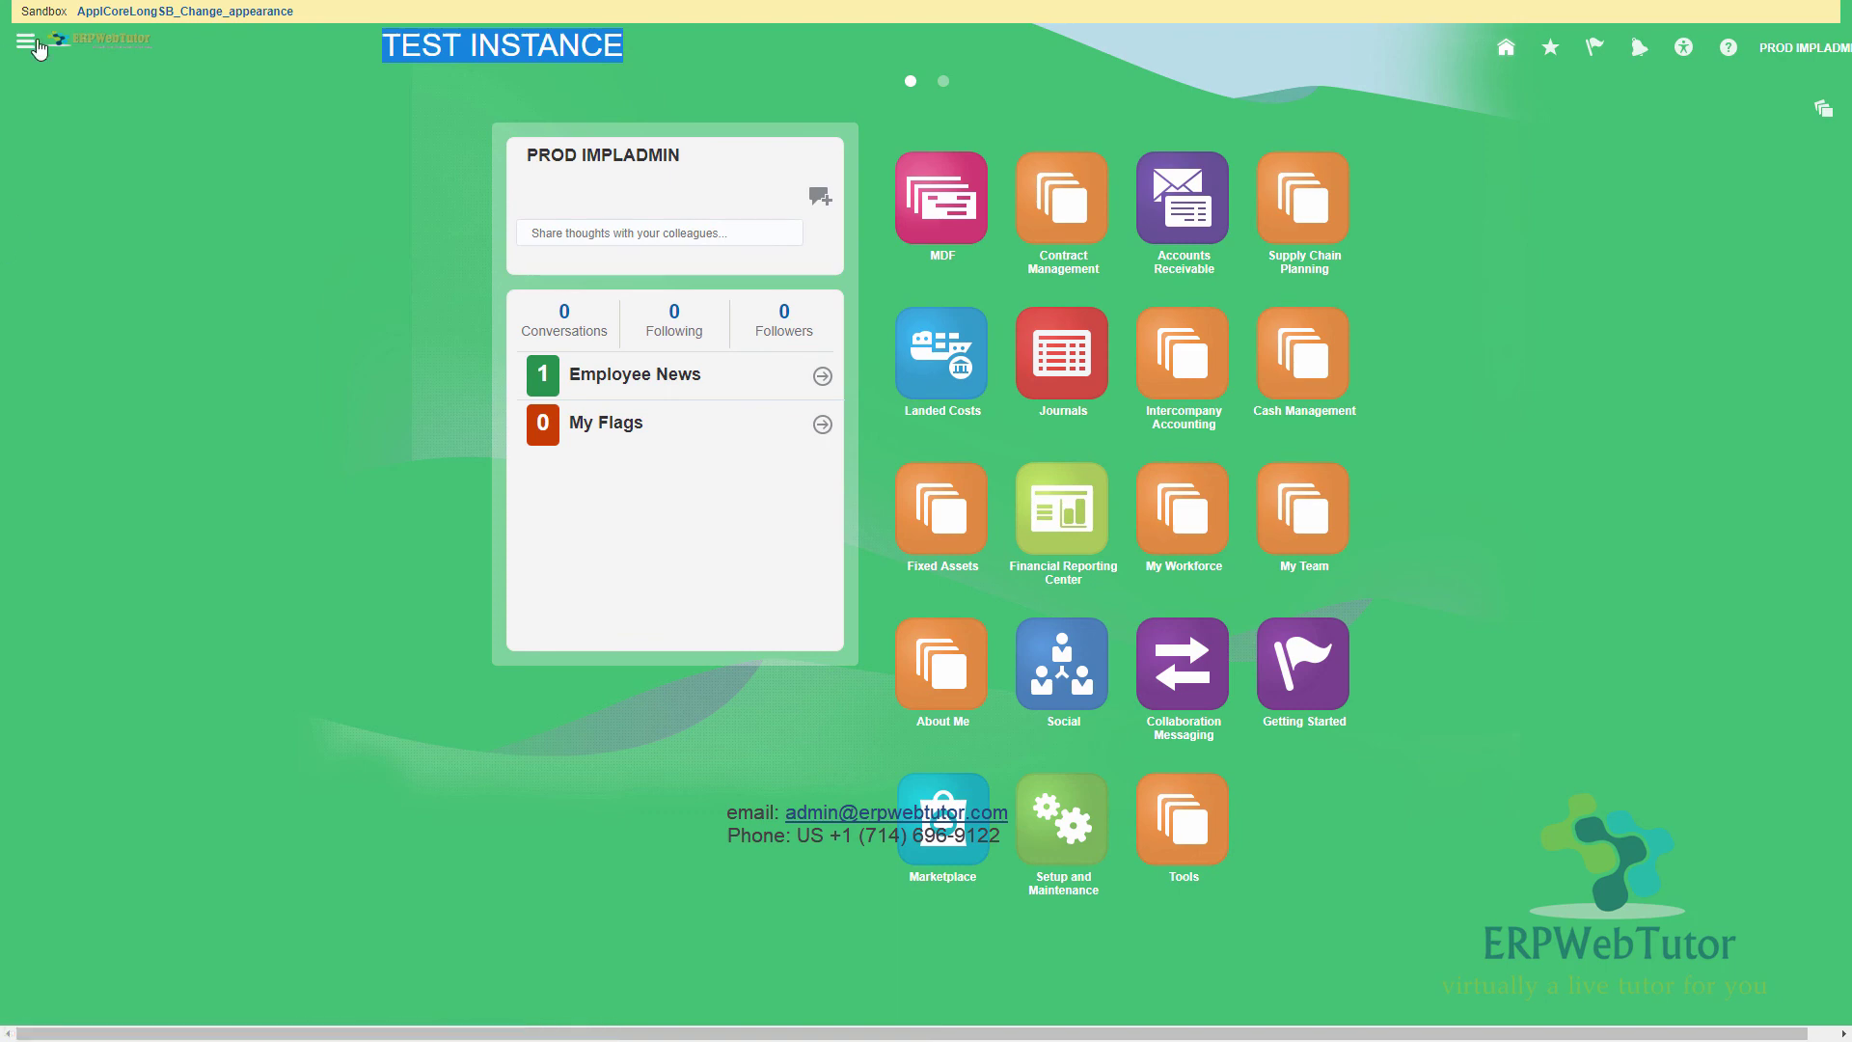
pyautogui.click(1189, 511)
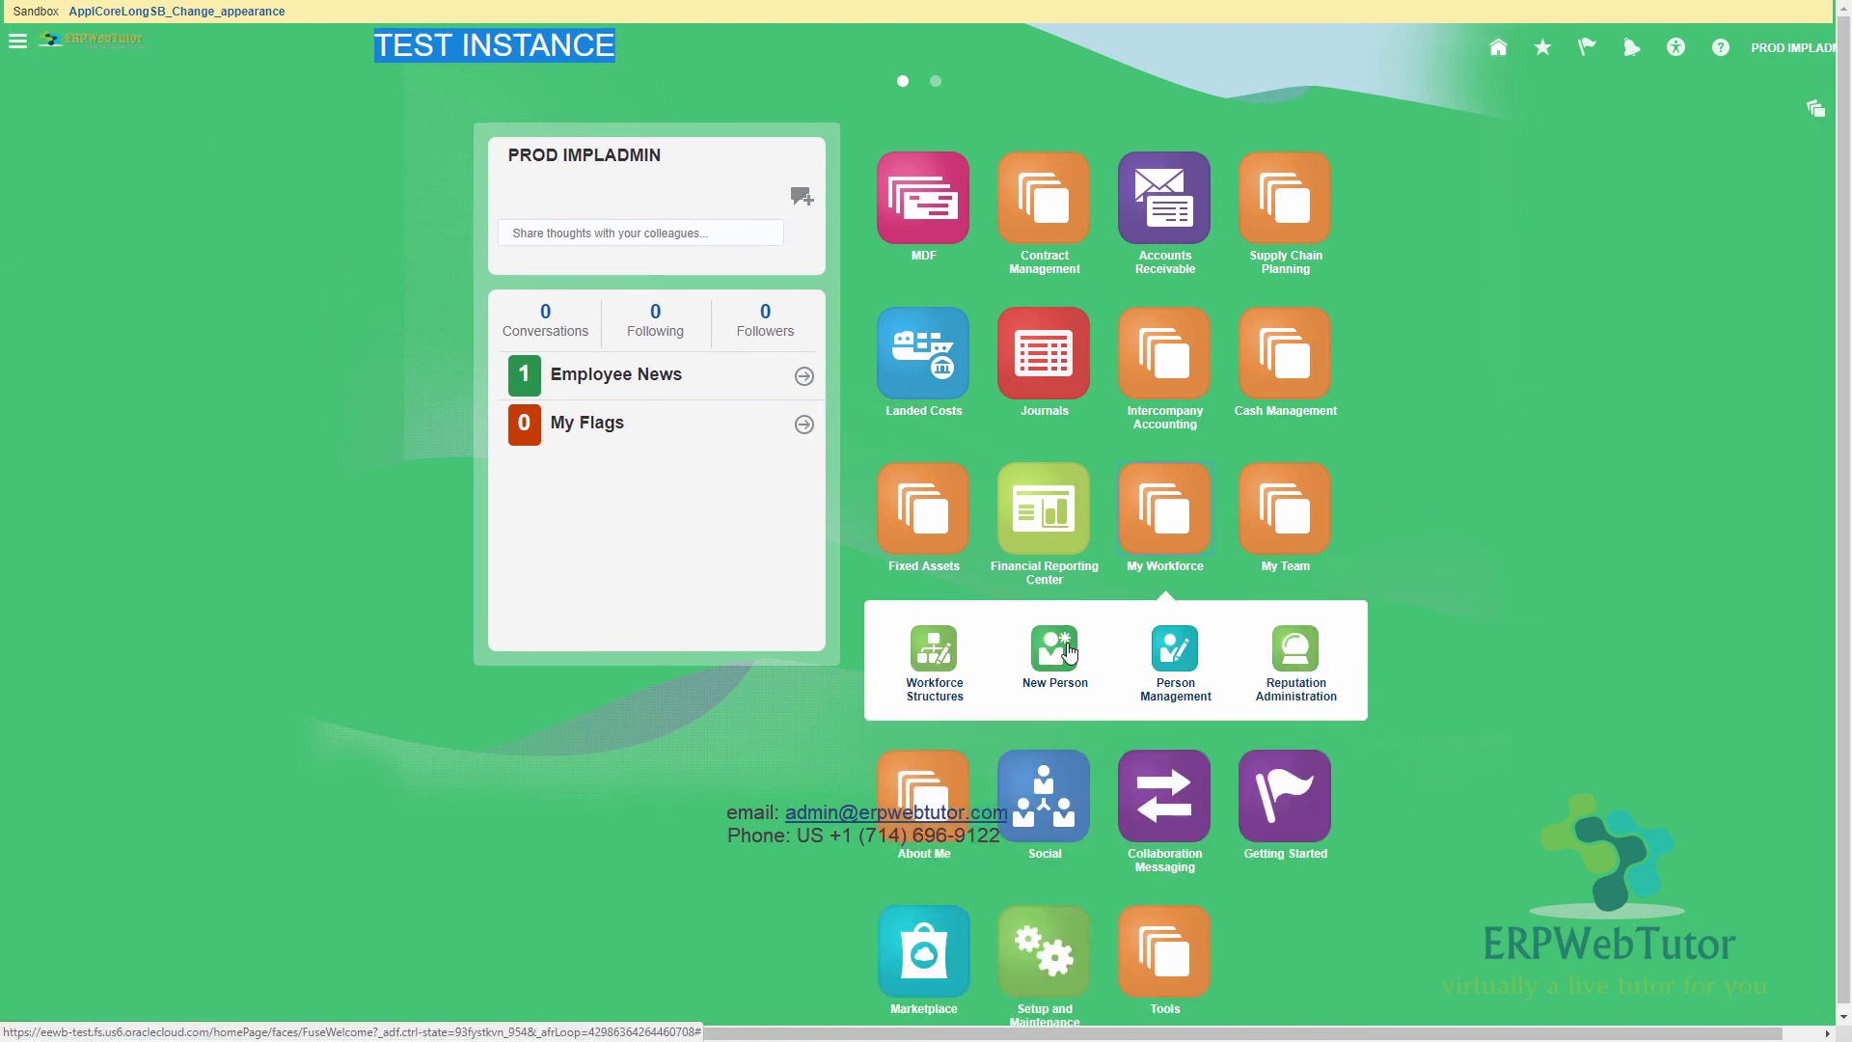
pyautogui.click(1069, 652)
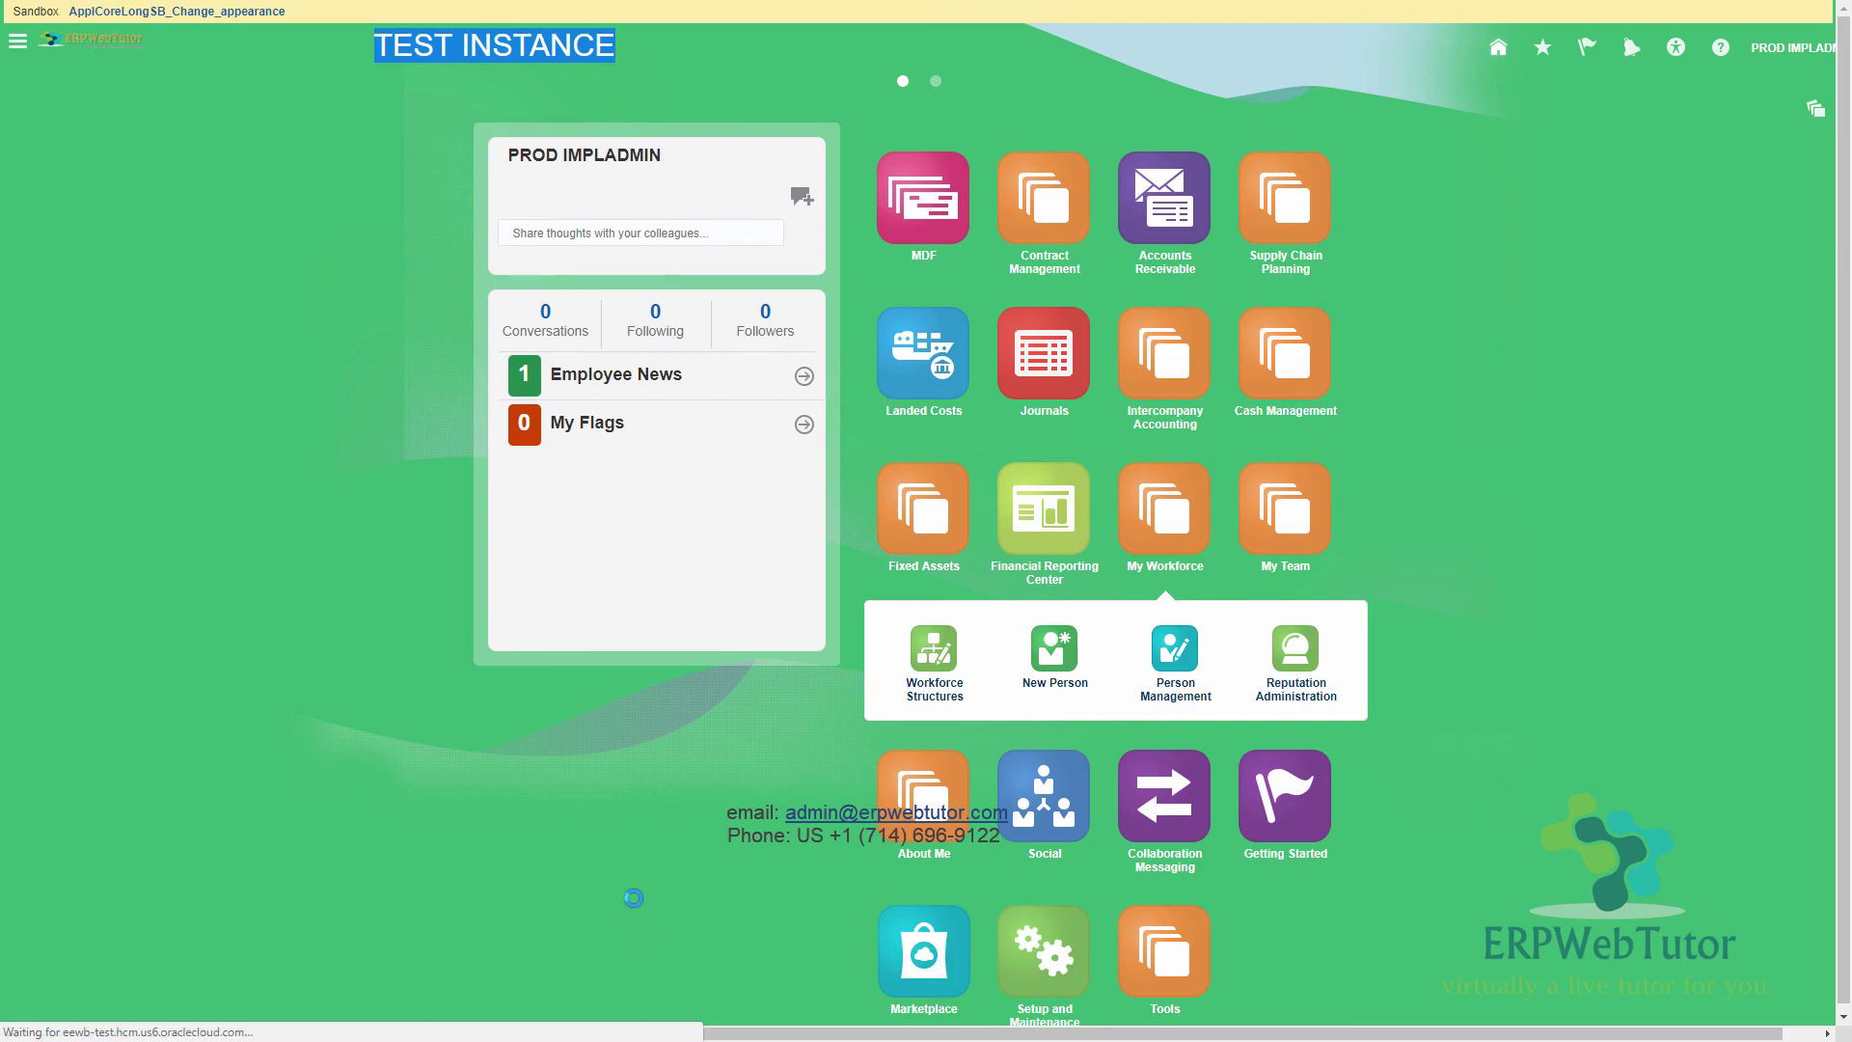